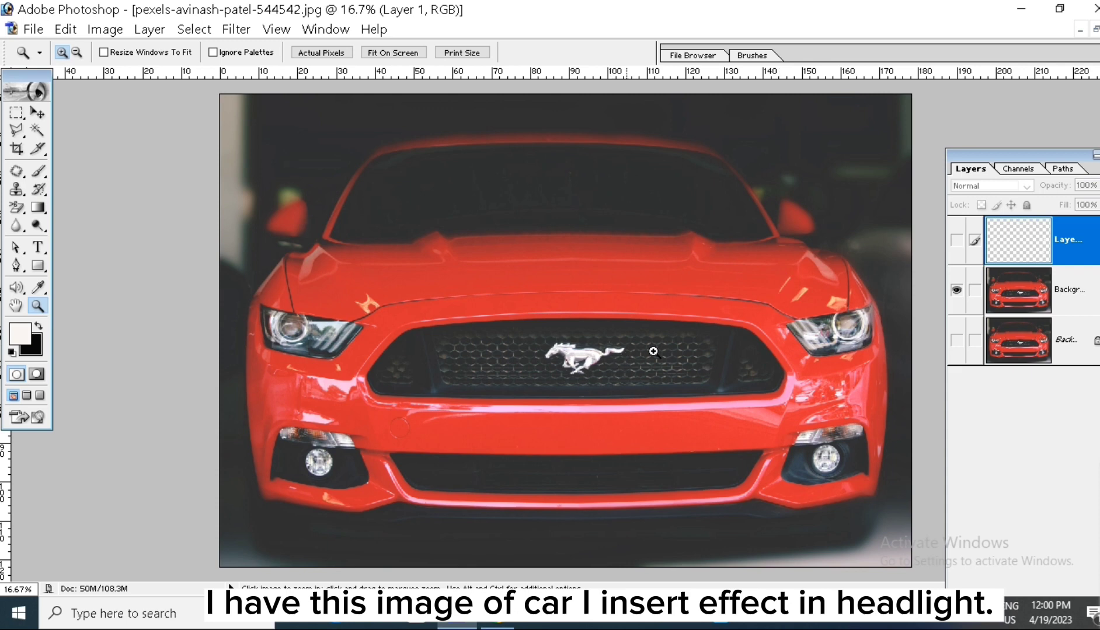
Step: Toggle the top glow layer's visibility to compare the car with and without the lit headlights
left_click(956, 242)
left_click(956, 242)
left_click(956, 242)
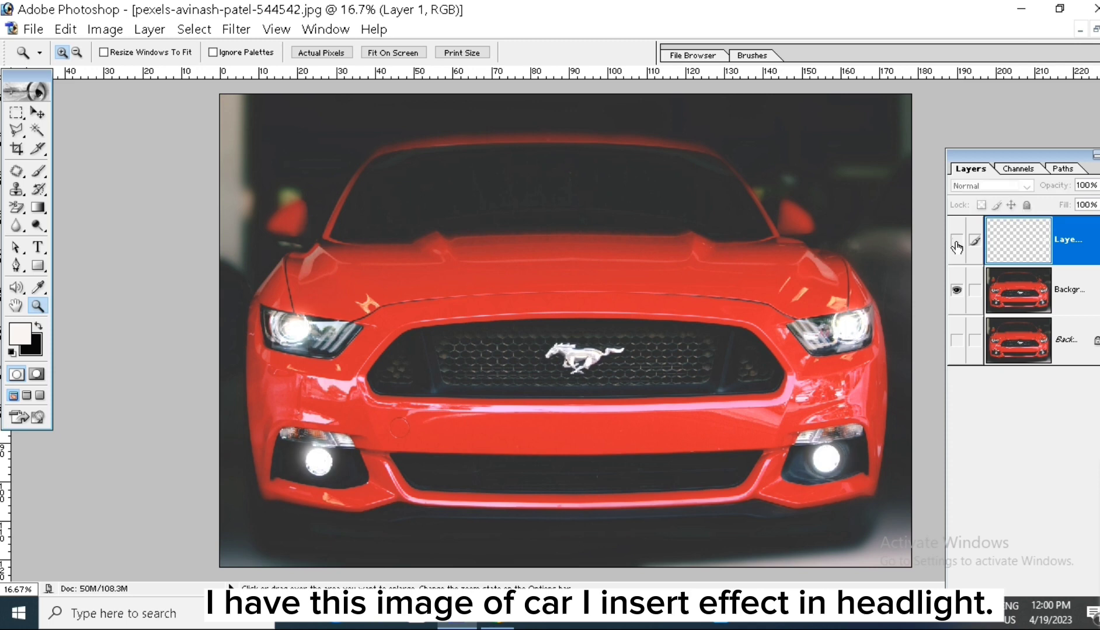
left_click(956, 243)
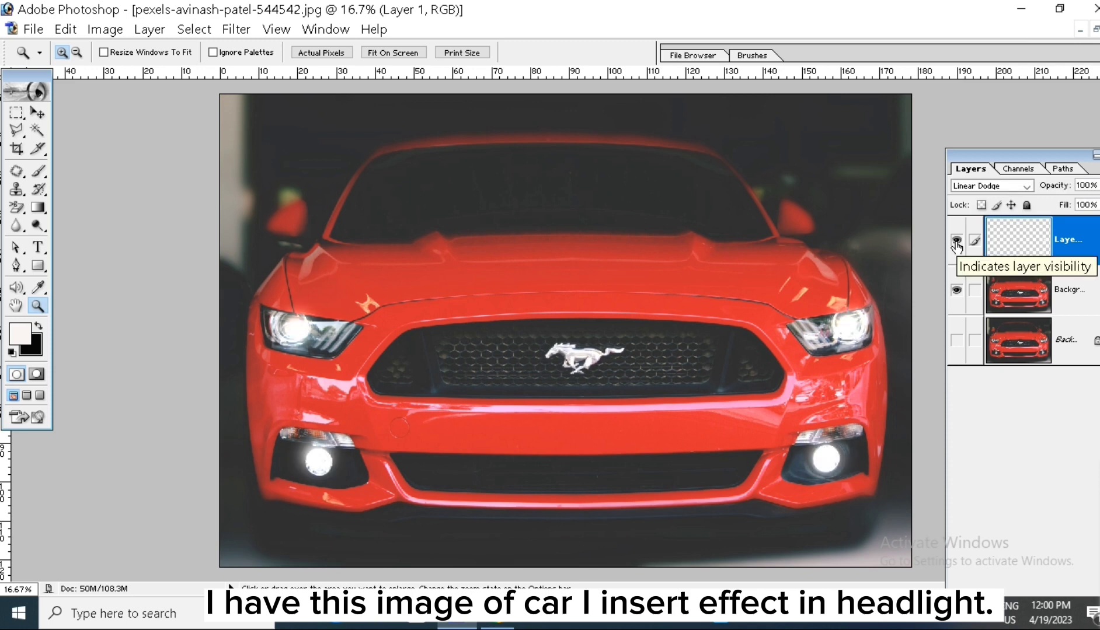
left_click(957, 242)
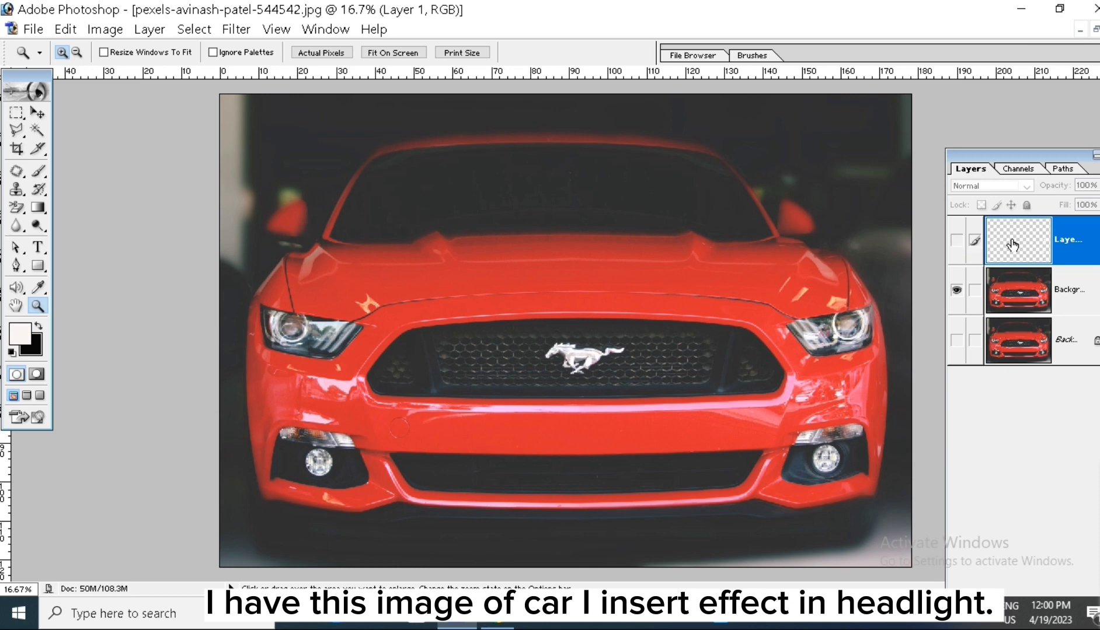
left_click(956, 241)
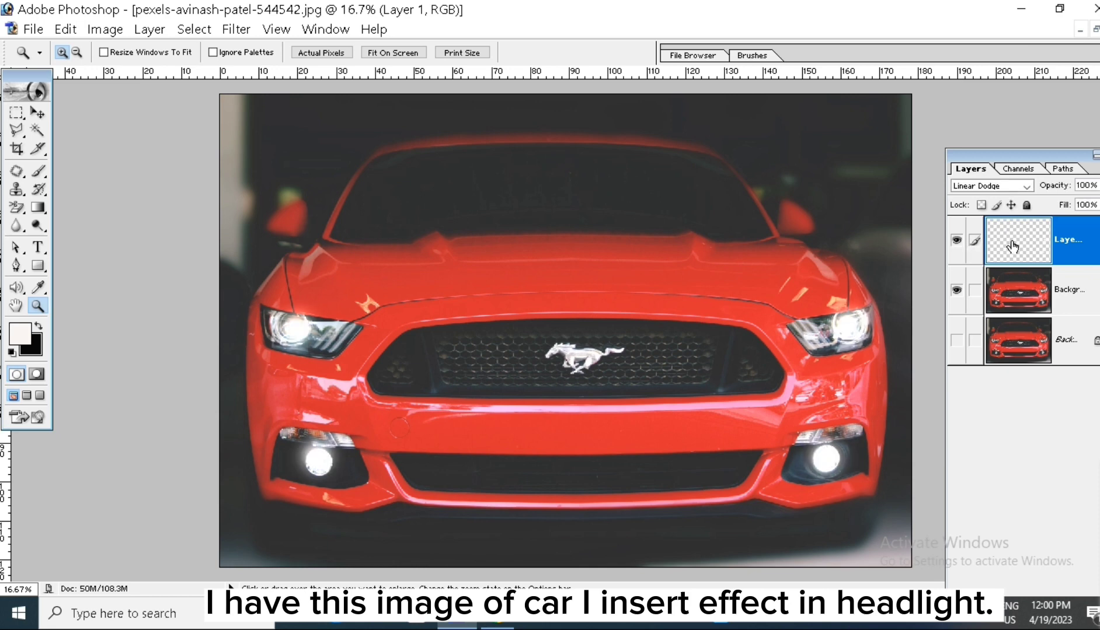
Step: Try the glow layer's blending options with the green channel off, with both green and blue off, and with only blue off
double_click(1013, 246)
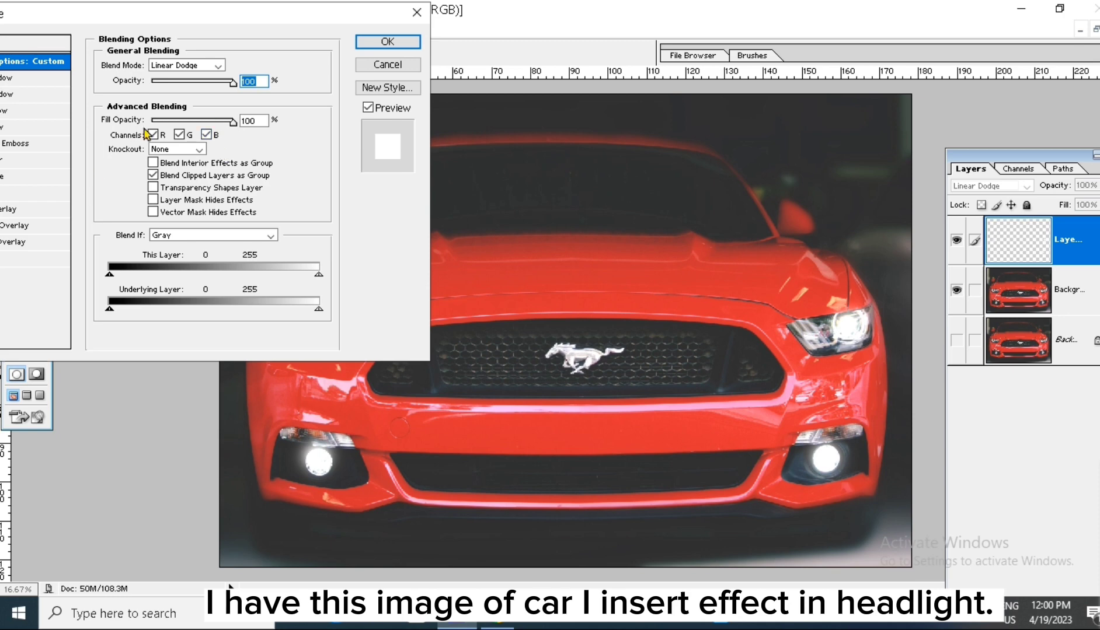
left_click_drag(238, 13, 2, 85)
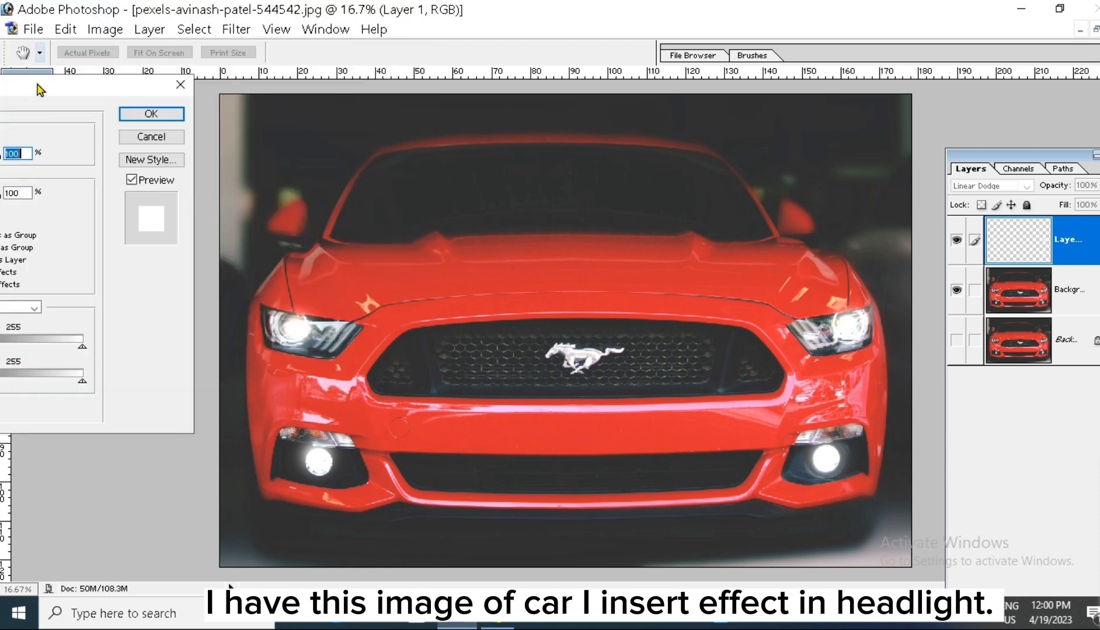
left_click_drag(74, 89, 137, 89)
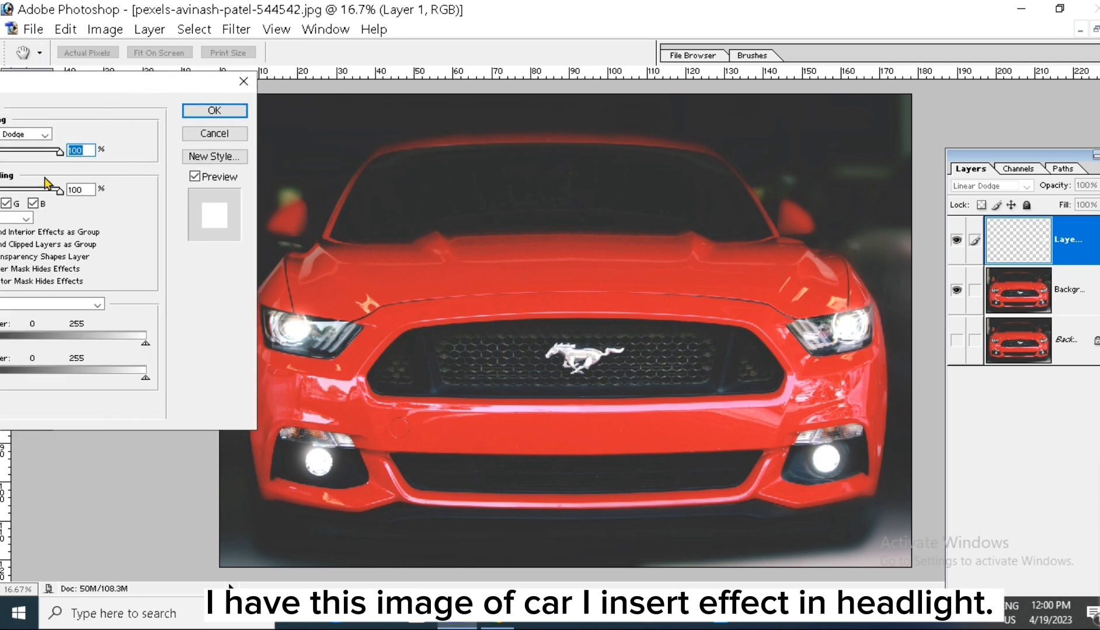
left_click(6, 204)
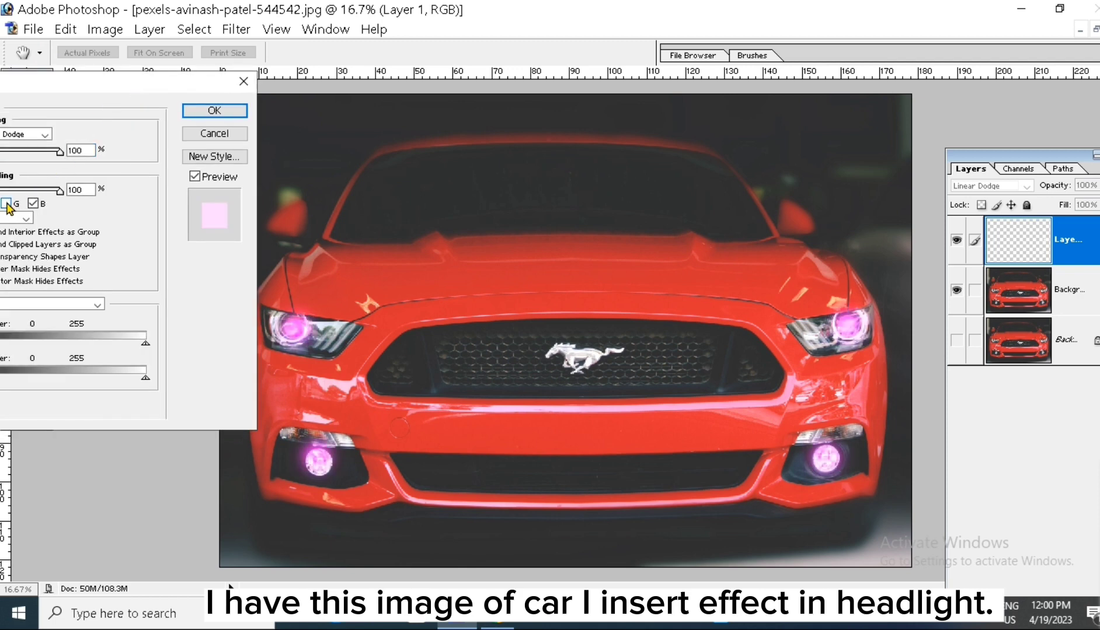
left_click(32, 204)
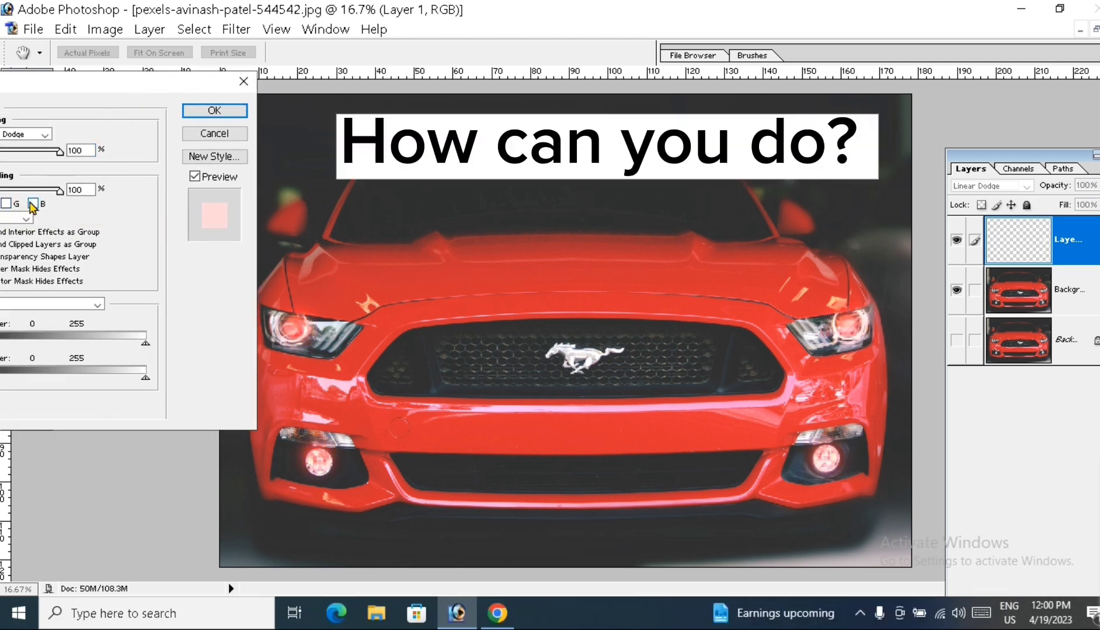
left_click(6, 203)
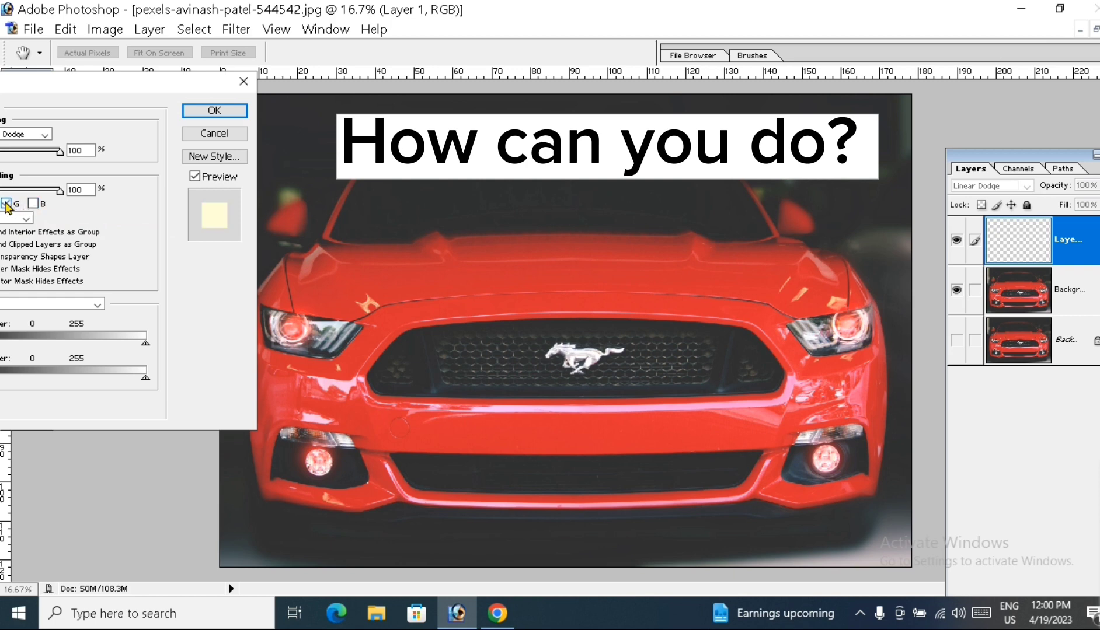
Step: Try green-only, green-blue, blue-only and red-blue channel blending on the glow layer, and apply it with all three channels enabled
left_click_drag(89, 85, 127, 83)
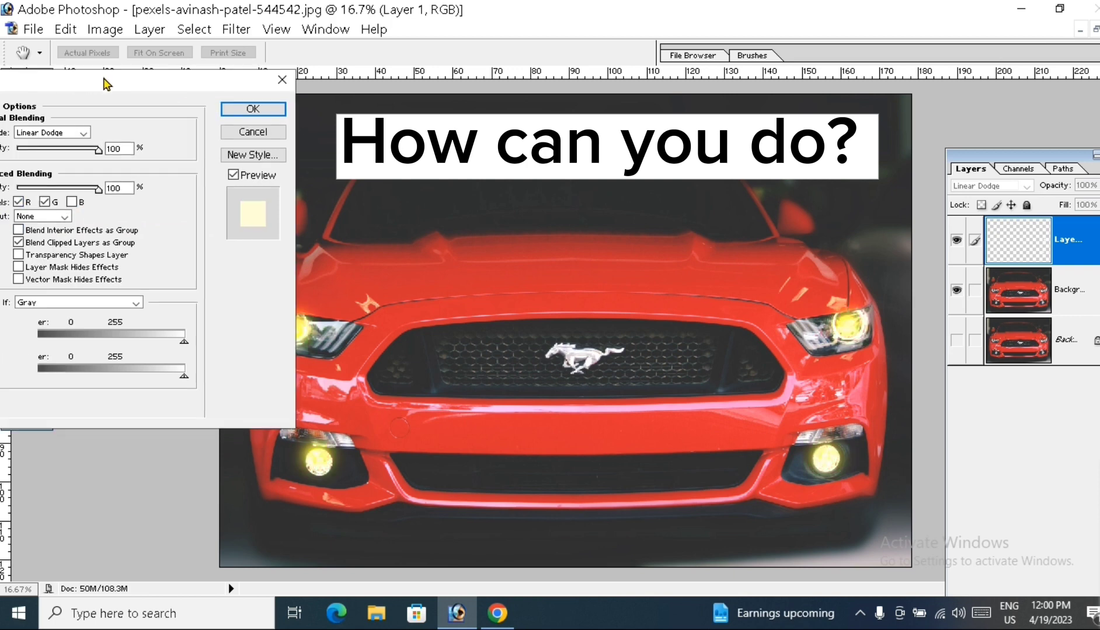
left_click(18, 202)
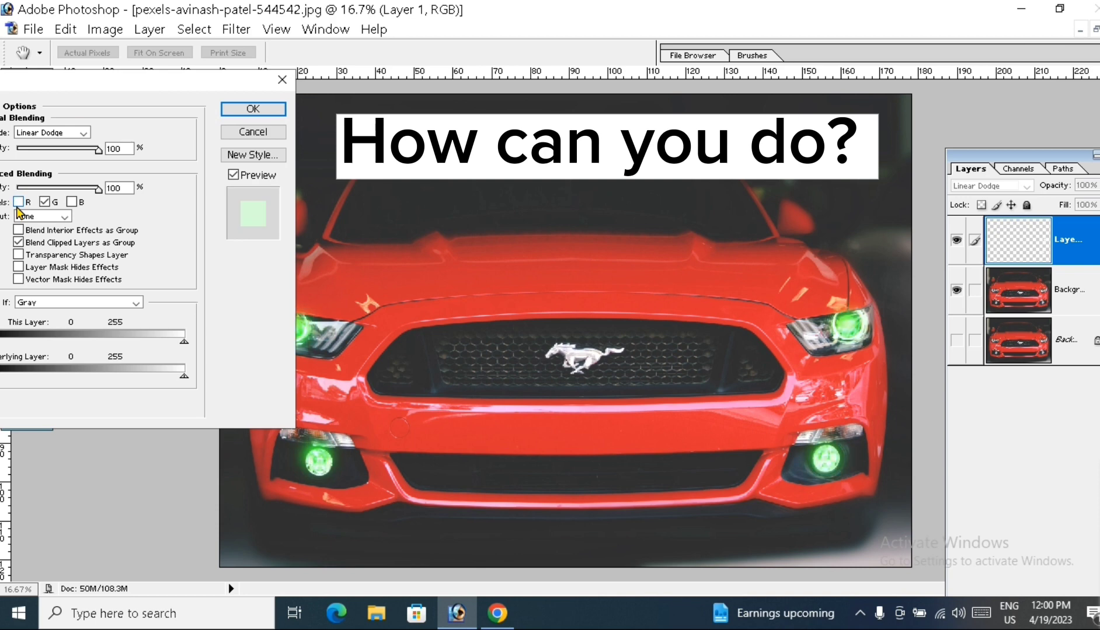
left_click(72, 202)
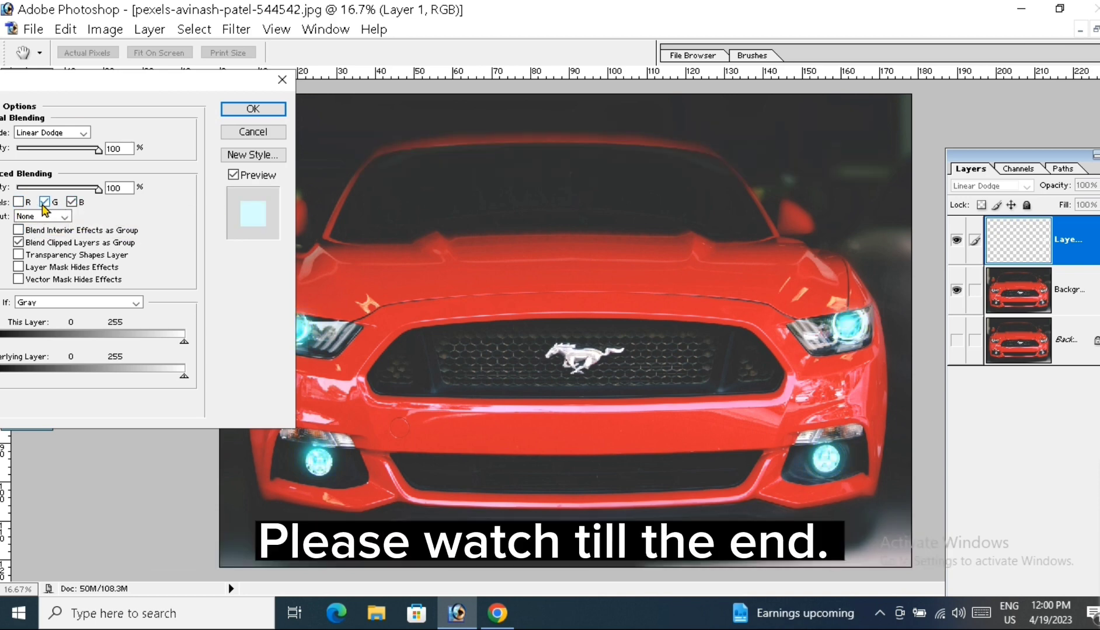
left_click(45, 202)
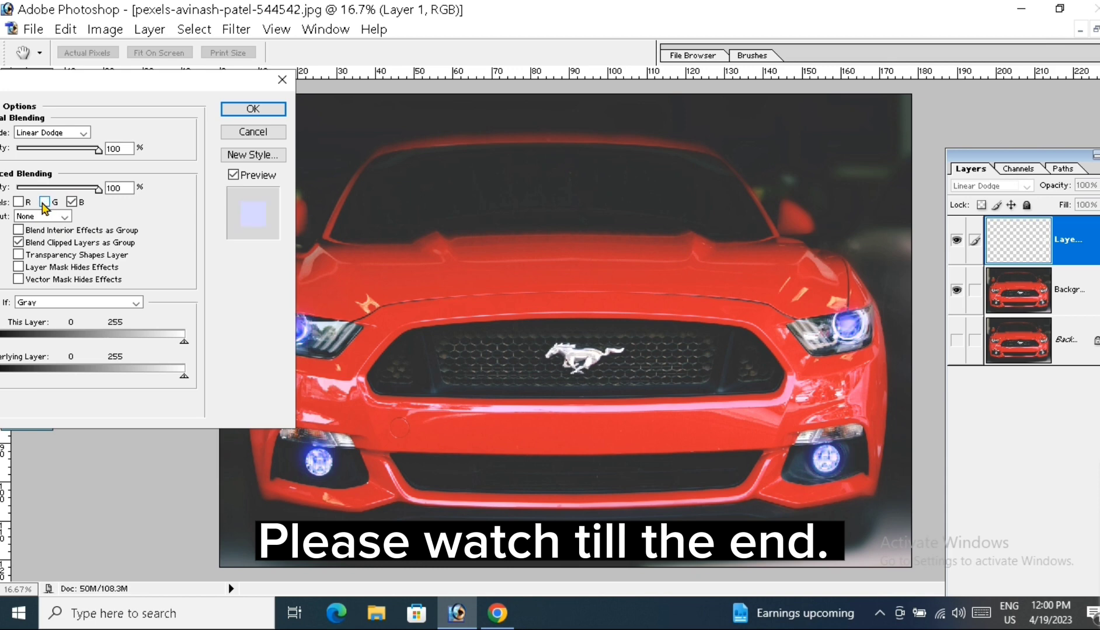
left_click(19, 201)
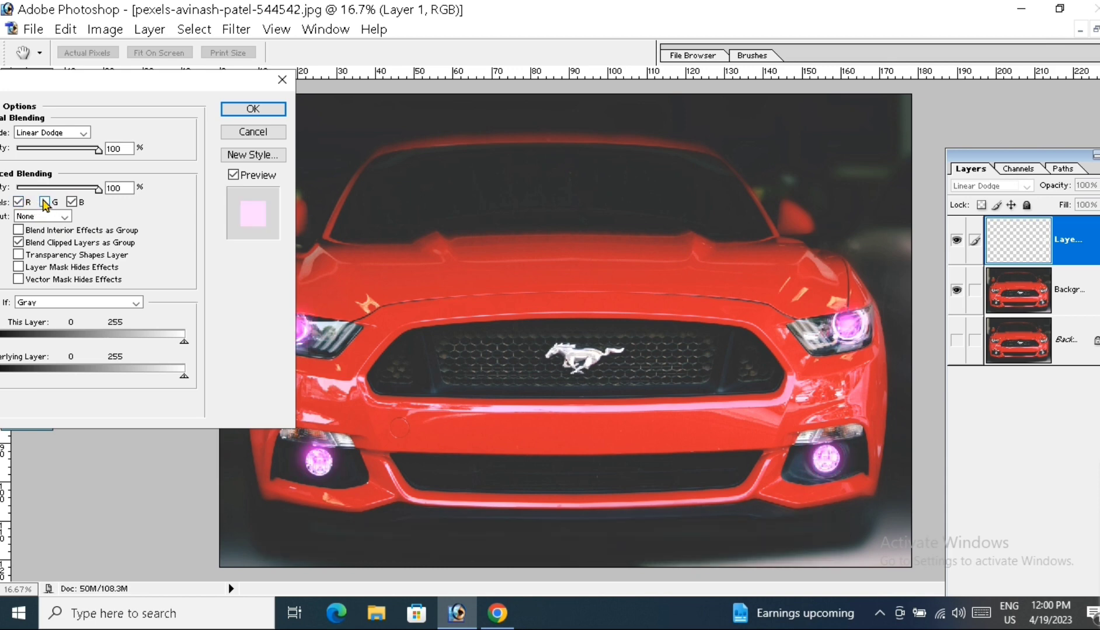
left_click(45, 203)
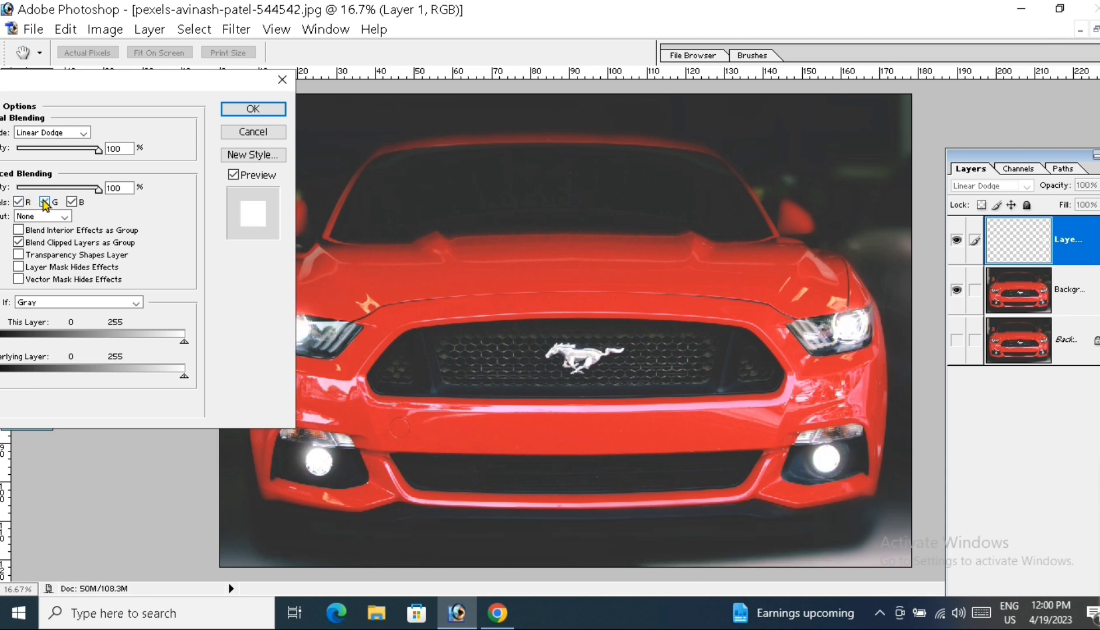
left_click(254, 110)
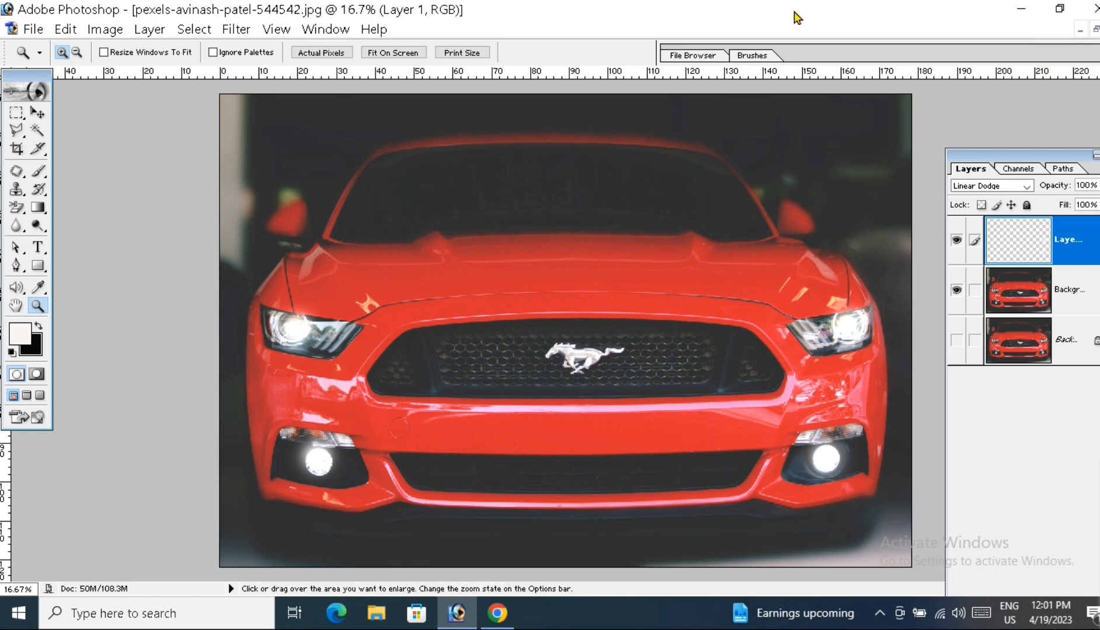
Step: Close the finished car document without saving it and minimize the portrait image
left_click(1099, 29)
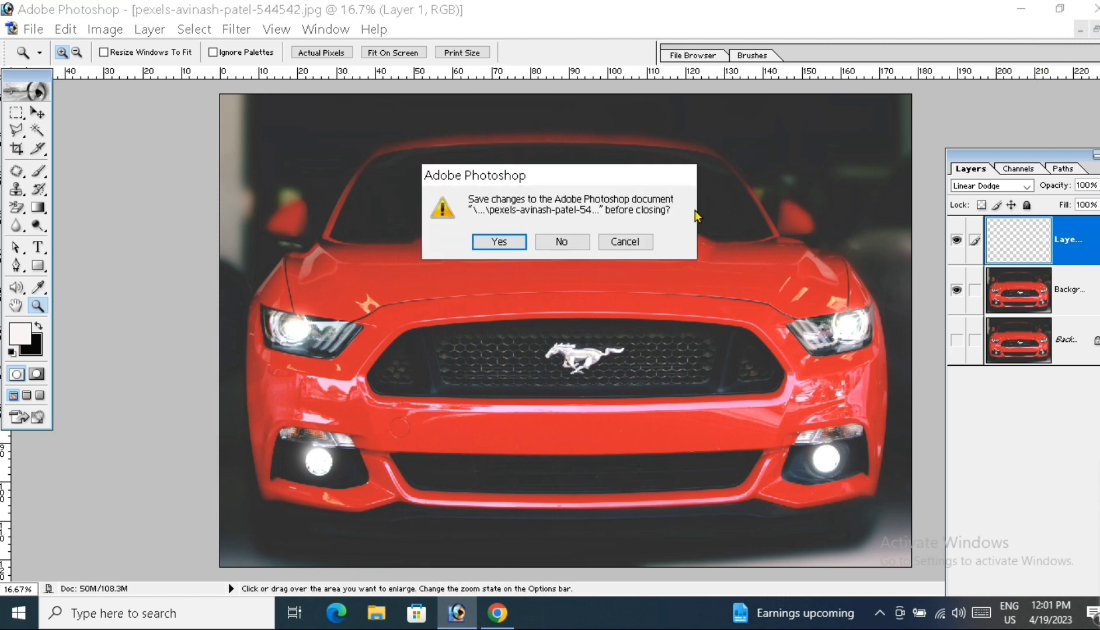
left_click(552, 244)
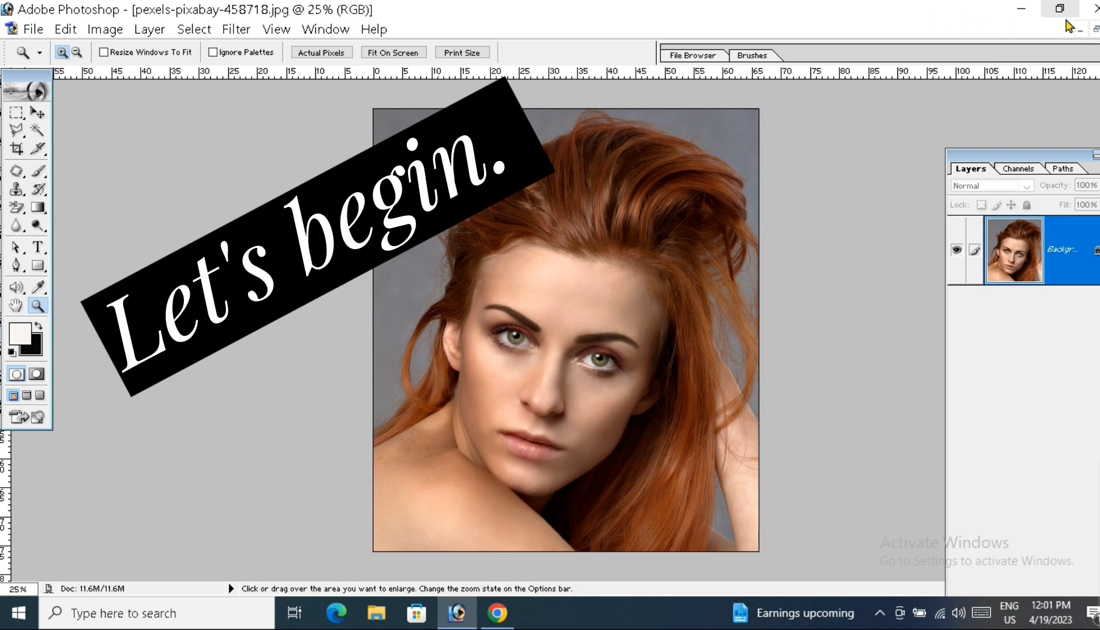
left_click(1081, 29)
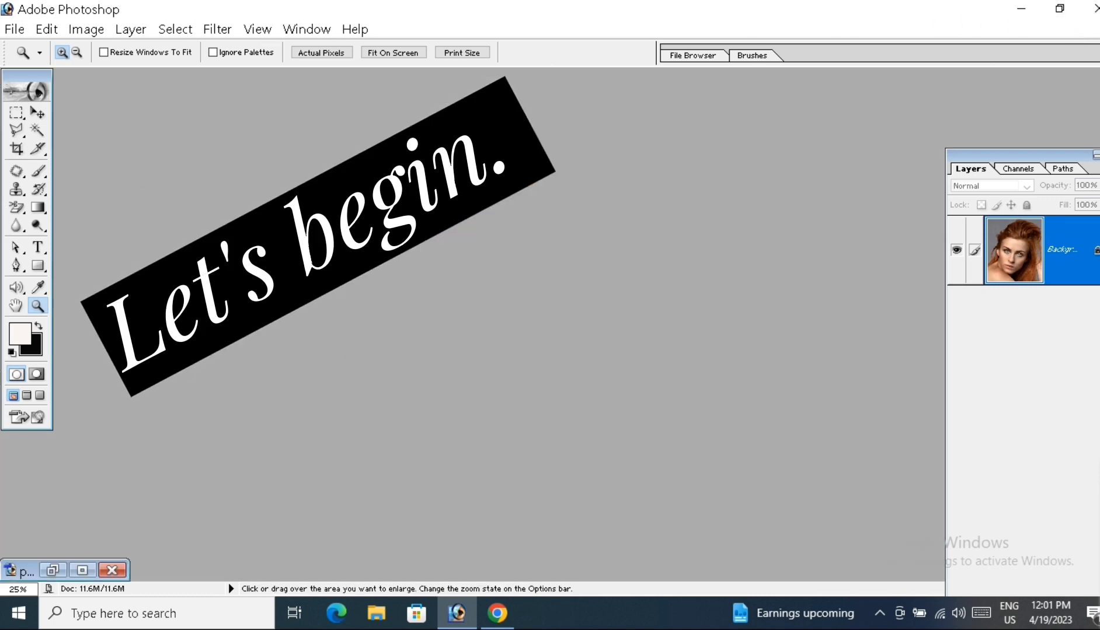
Step: Open the original red car photo from the Downloads folder, maximize its window and display it at 16.7%
double_click(403, 285)
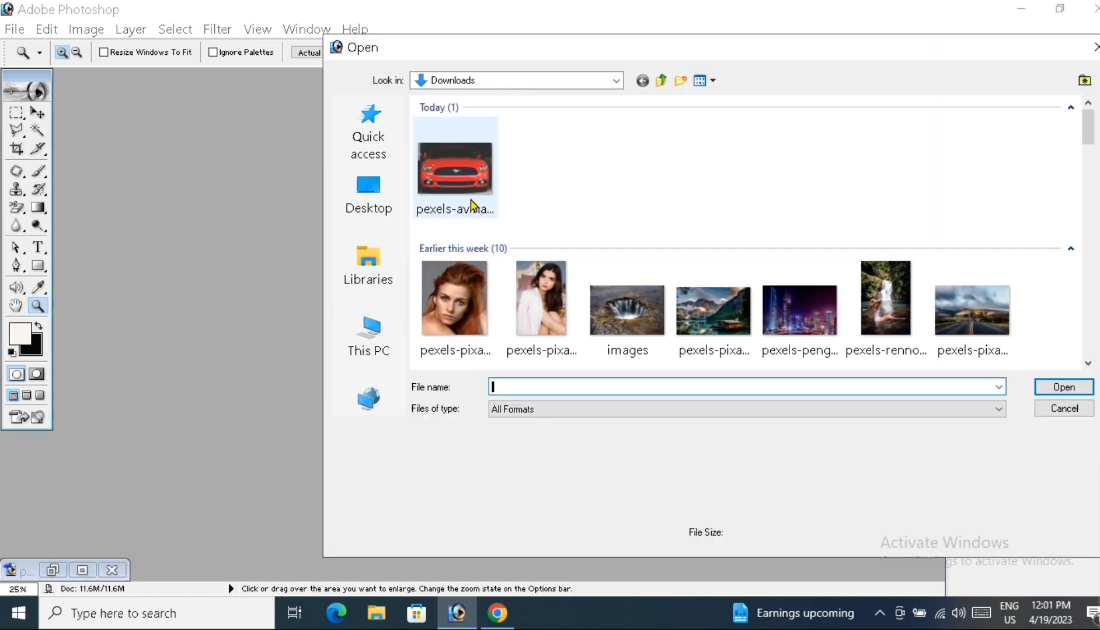
left_click(447, 182)
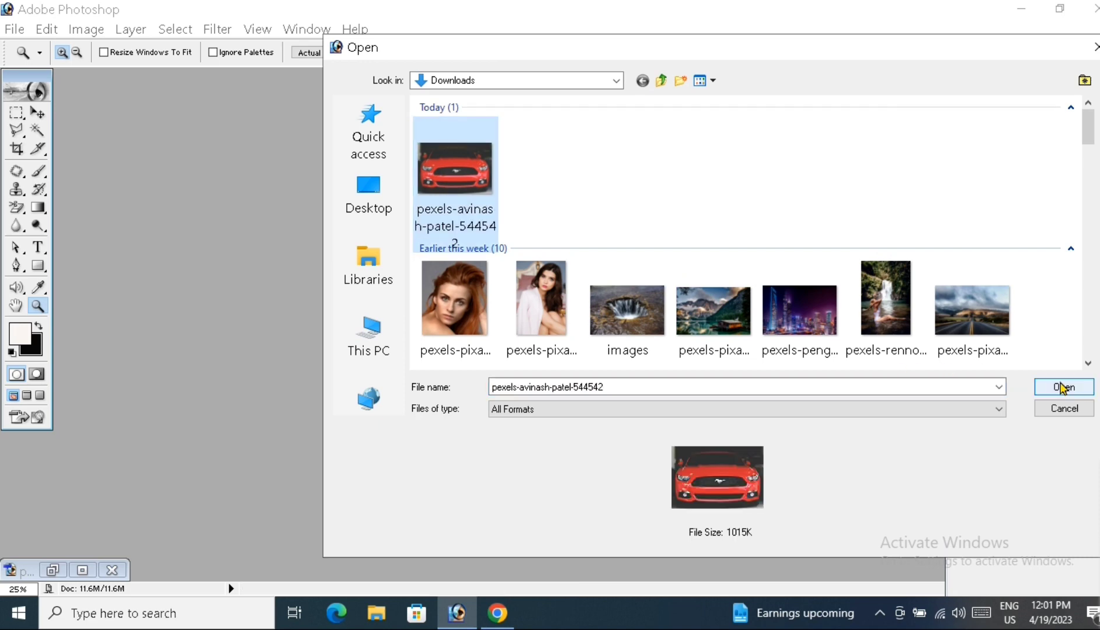
left_click(1061, 388)
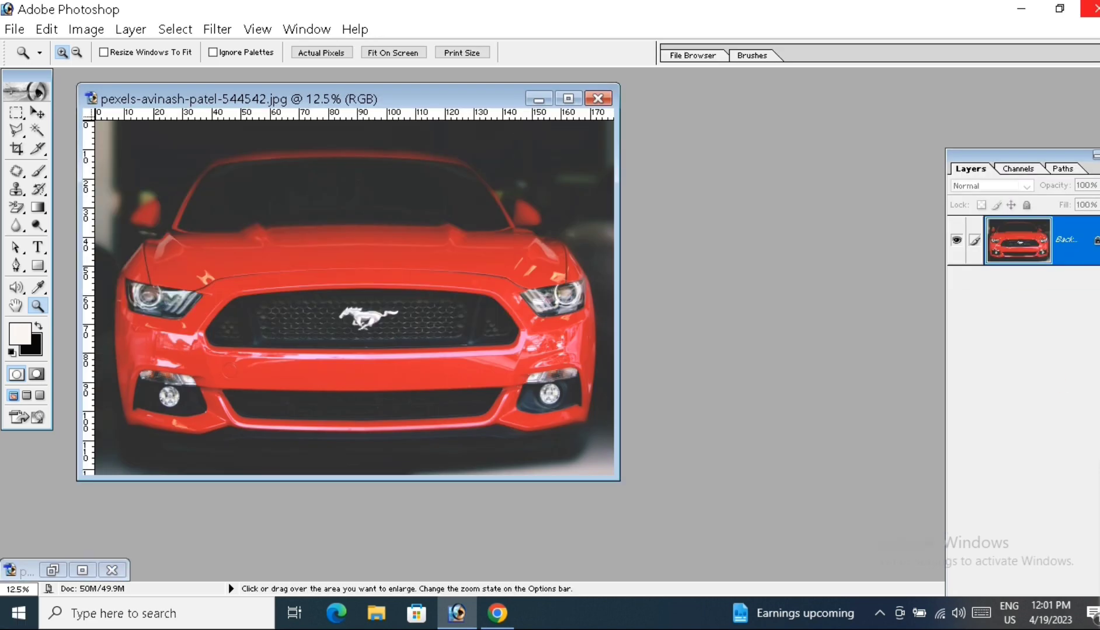
left_click(569, 97)
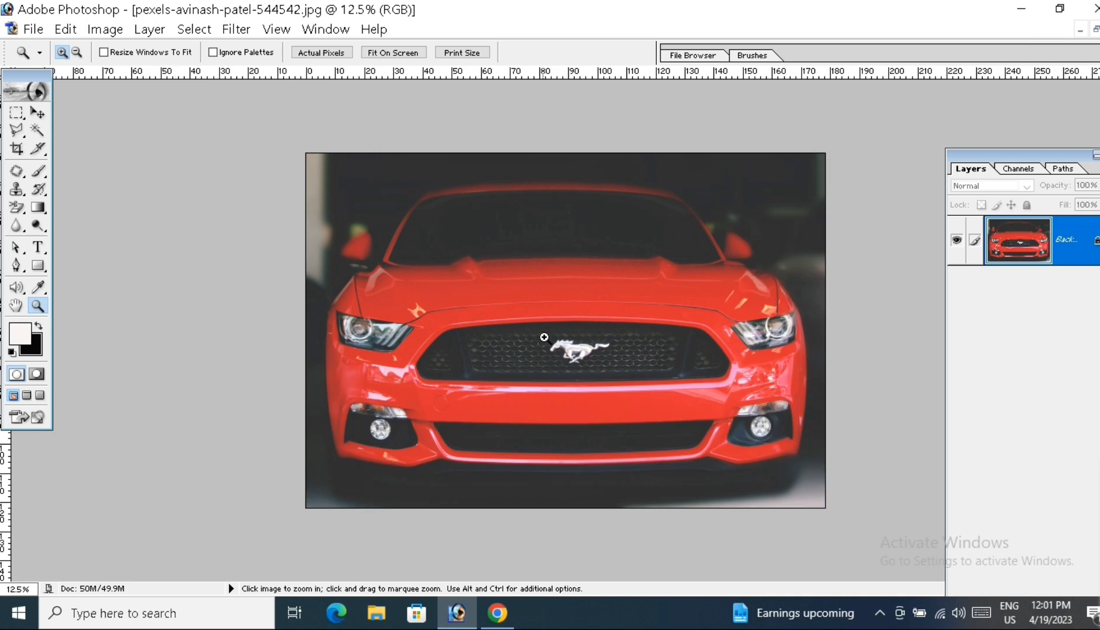
left_click(546, 339)
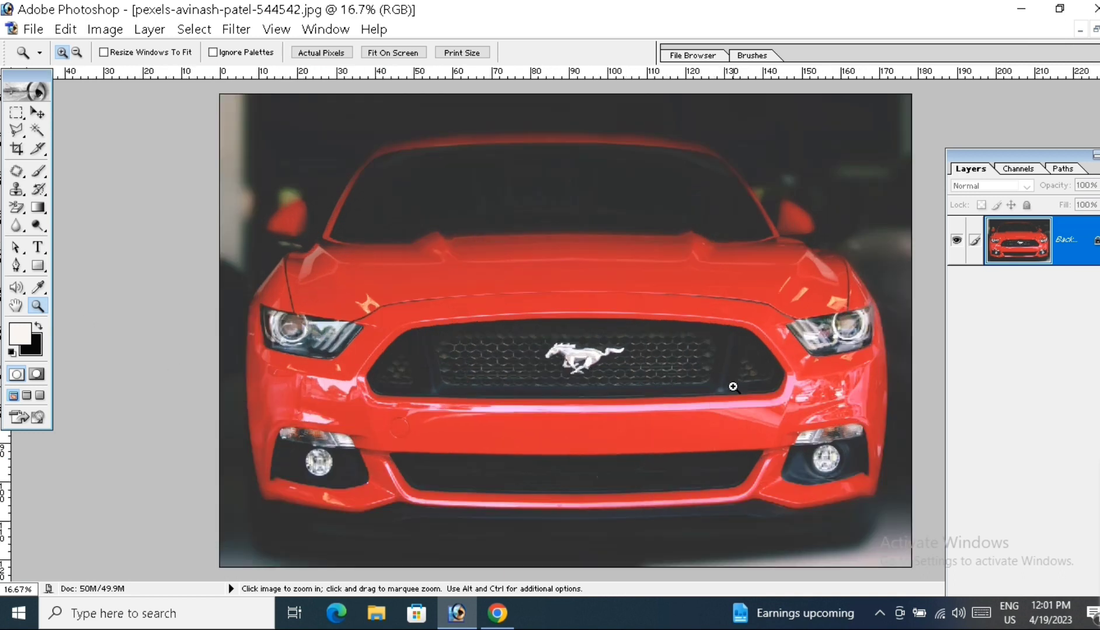
left_click(651, 406)
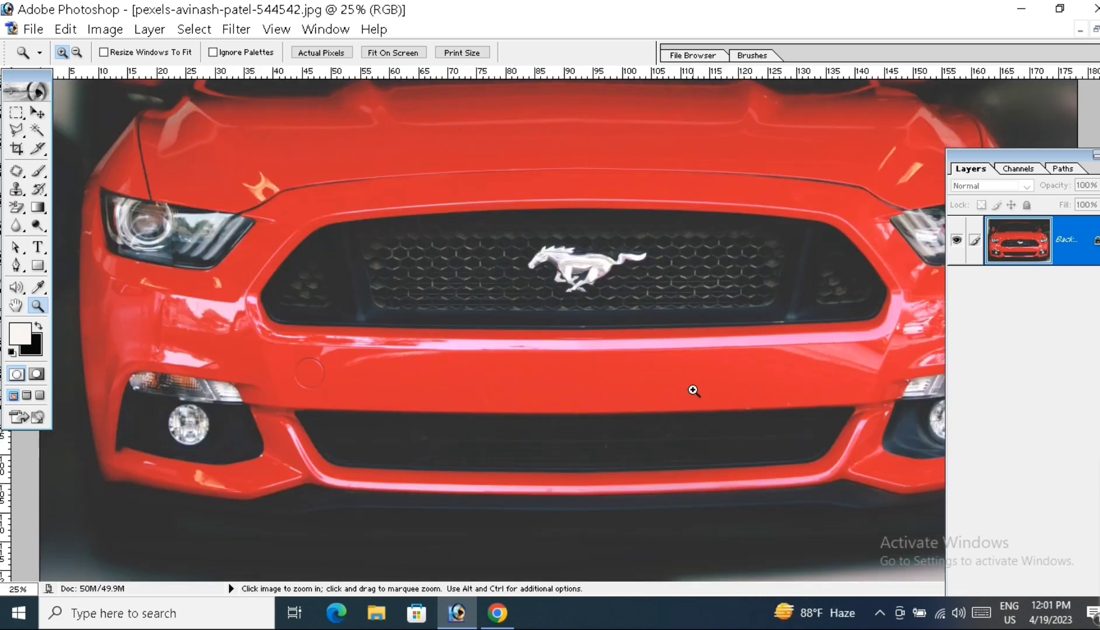
left_click(695, 389, "alt")
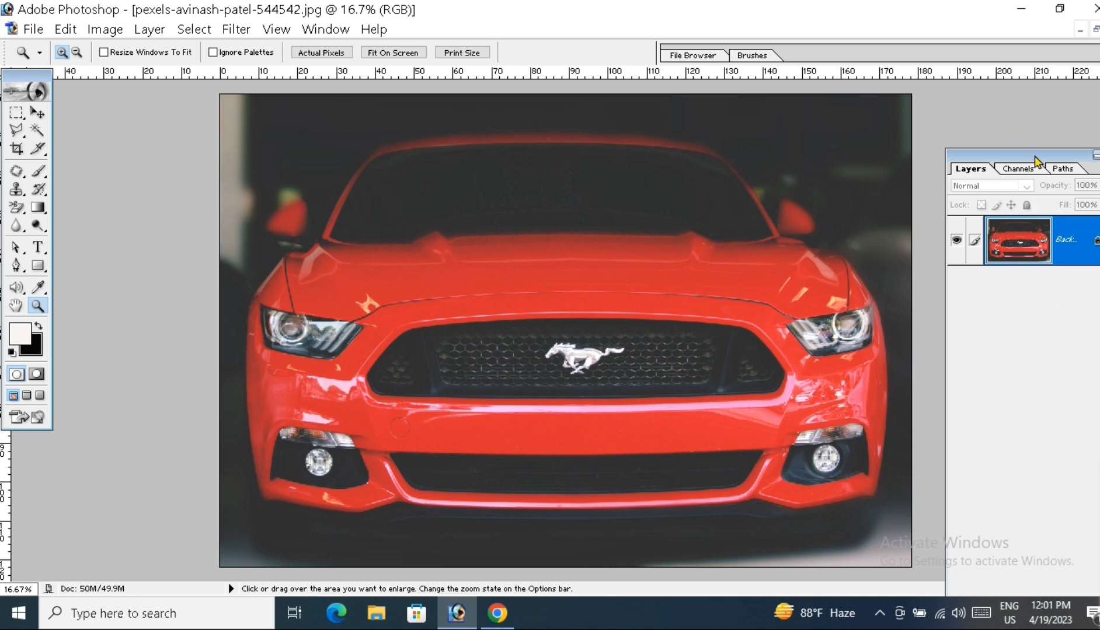
Step: Bring the whole Layers palette into view and add a new empty layer above the car photo
left_click_drag(1036, 158, 988, 95)
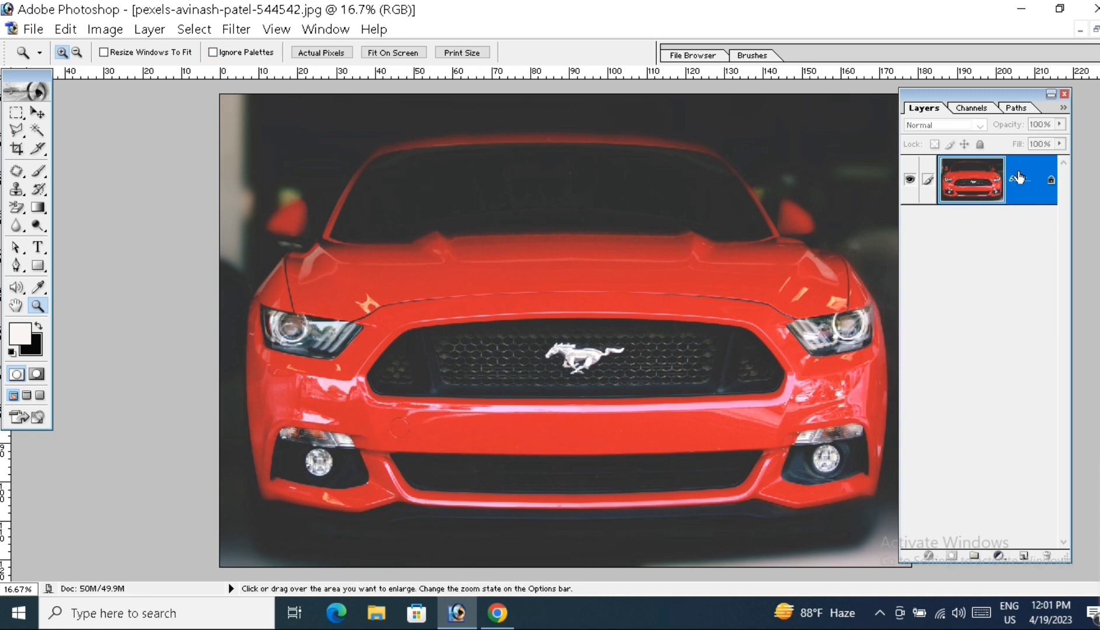
left_click(1024, 556)
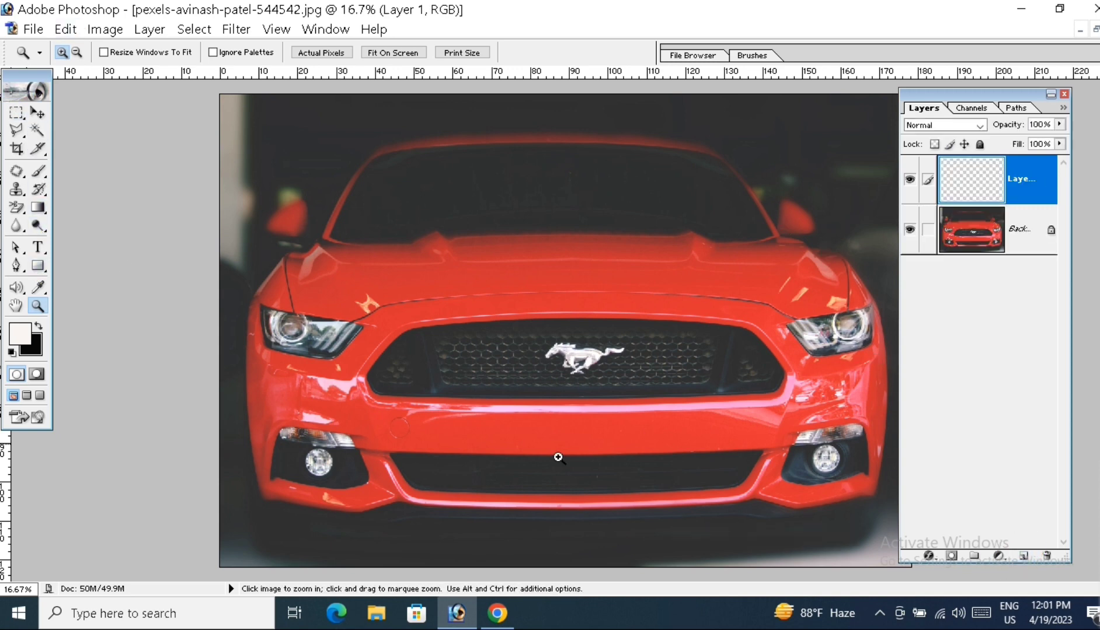
Step: Paint a single soft white dot on the car's windshield with a 196 px soft-edged brush at 100% opacity
left_click(38, 175)
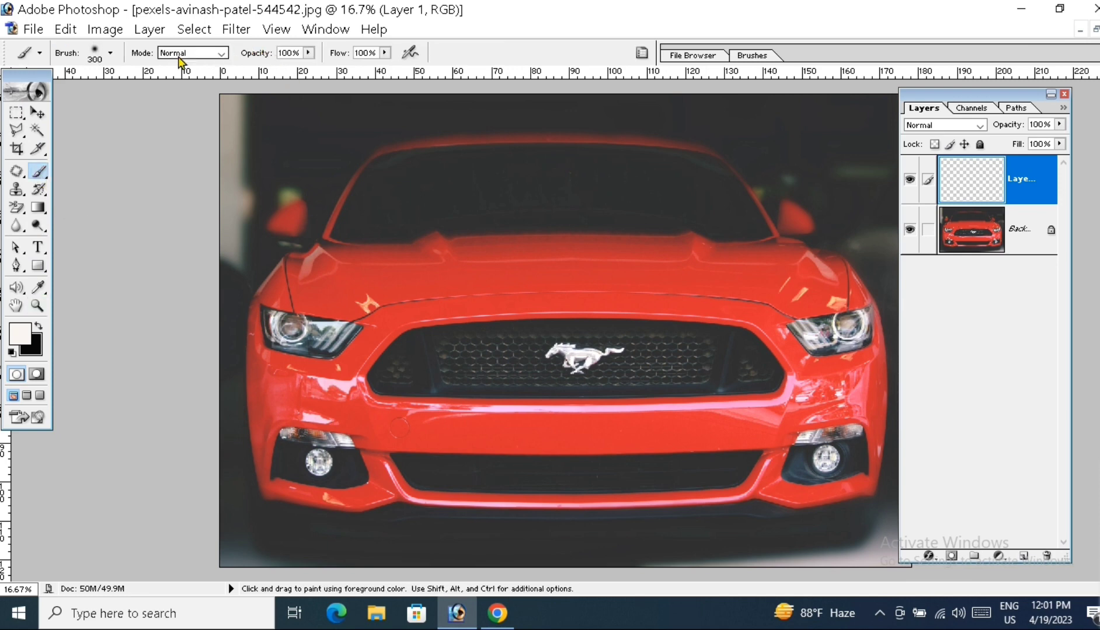
left_click(109, 54)
left_click(47, 178)
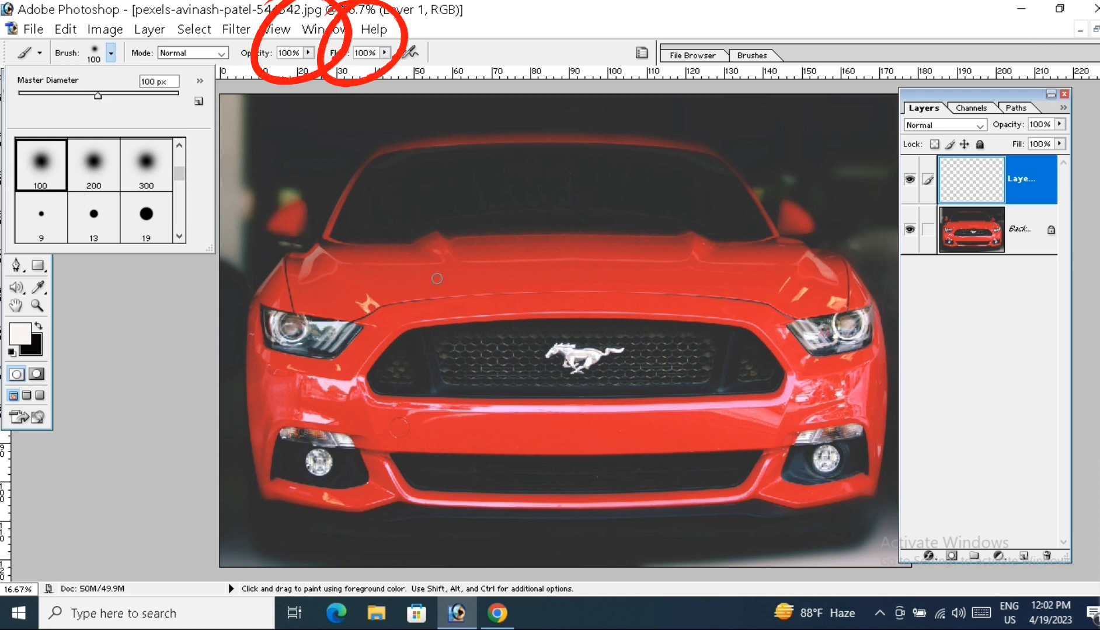
left_click_drag(99, 98, 137, 96)
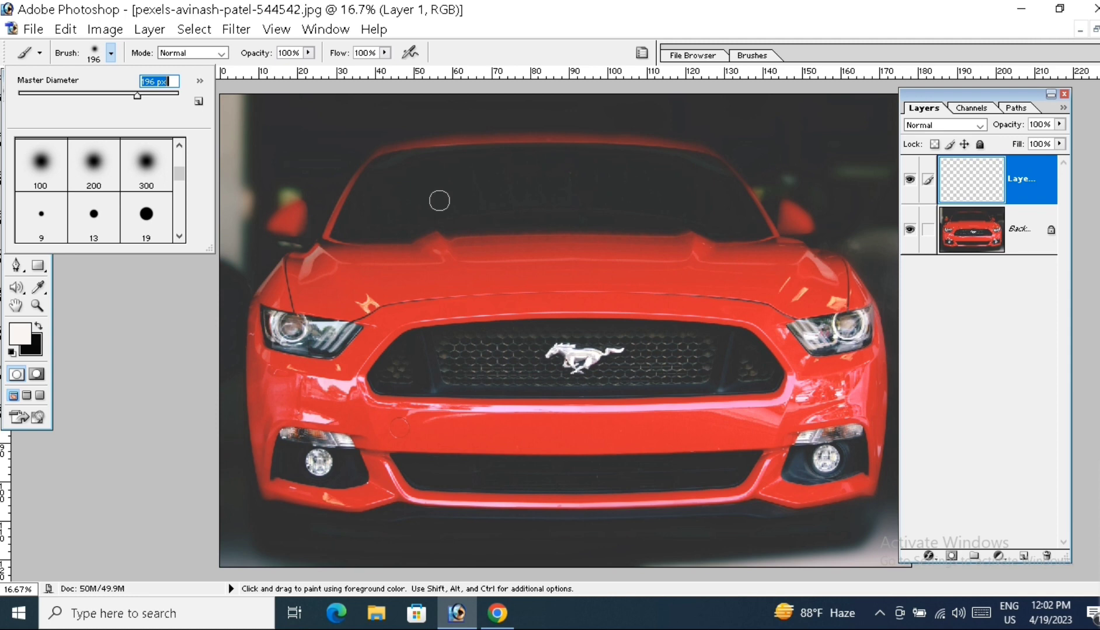
left_click(288, 53)
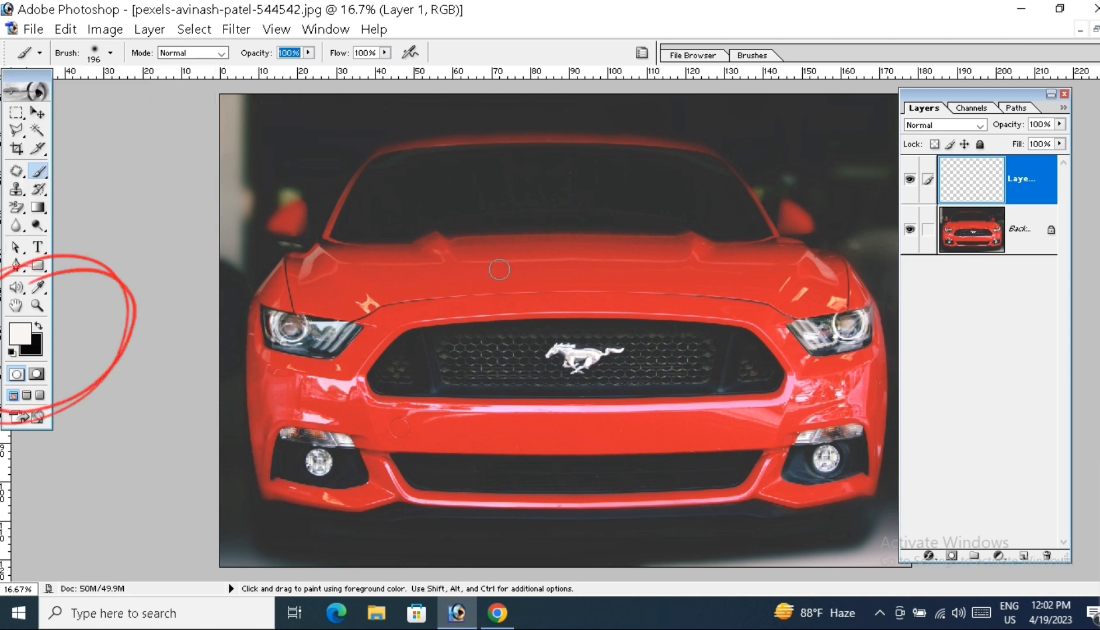
left_click(537, 176)
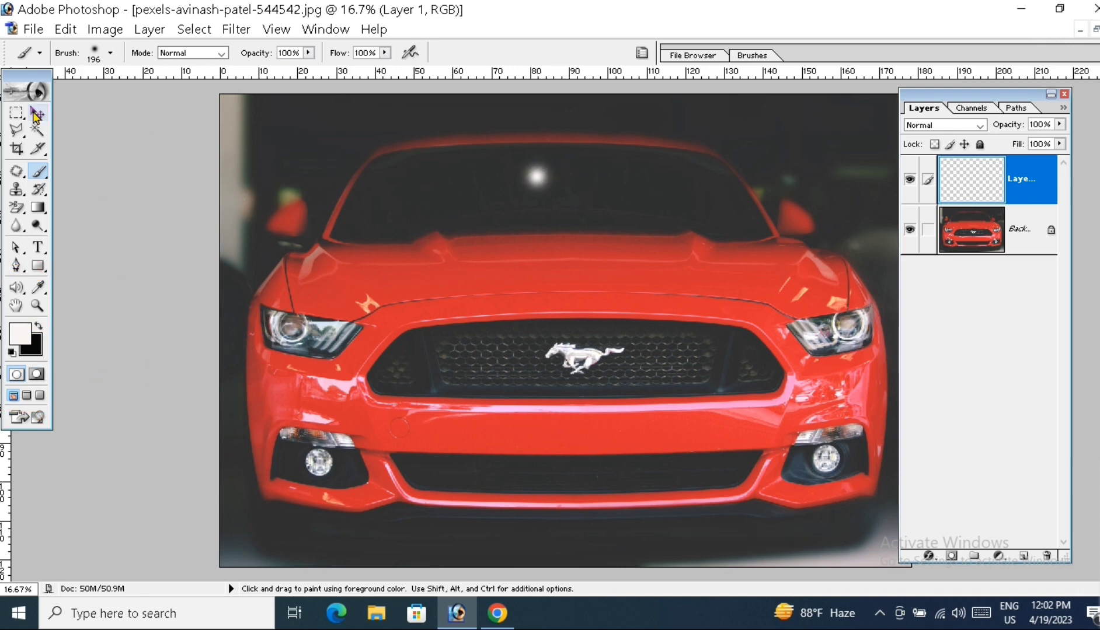
Step: Move the white dot onto the left fog lamp and place copies of it on both headlights and the right fog lamp
left_click(36, 115)
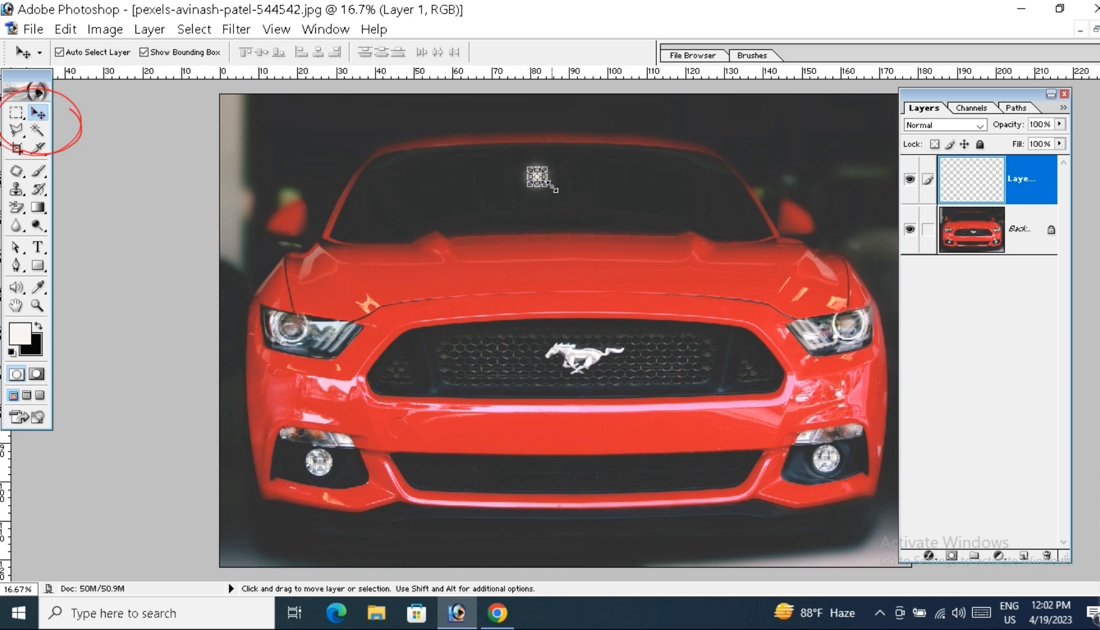
left_click_drag(548, 184, 324, 468)
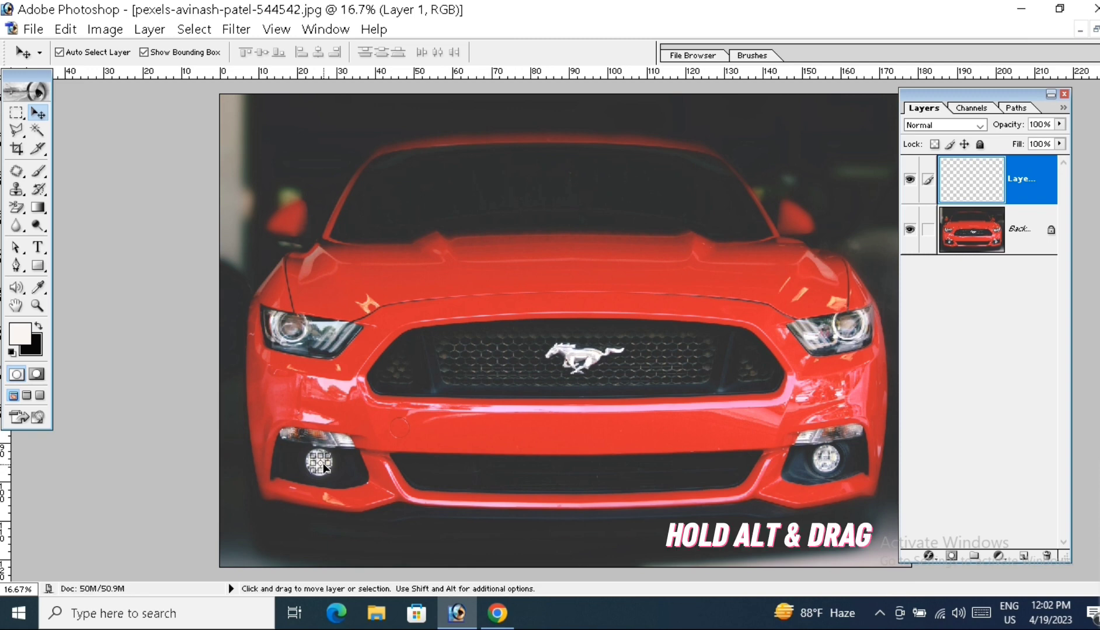
key("alt")
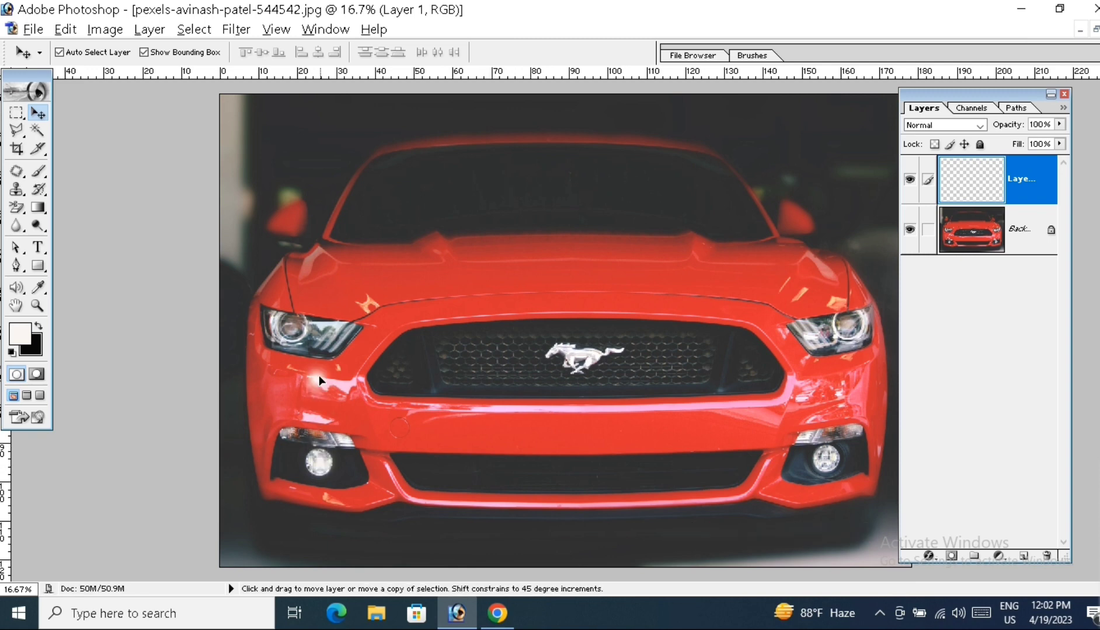
left_click(295, 331, "alt")
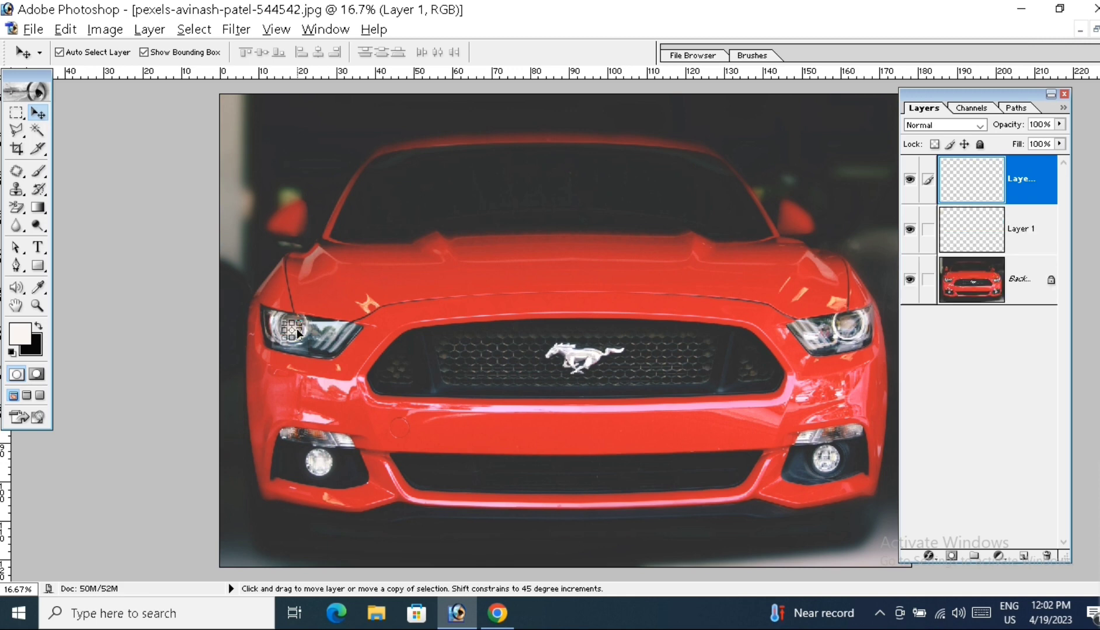
mouse_move(295, 331)
left_mouse_down()
mouse_move(523, 347)
mouse_move(855, 324)
left_mouse_up()
left_click_drag(839, 417, 829, 460)
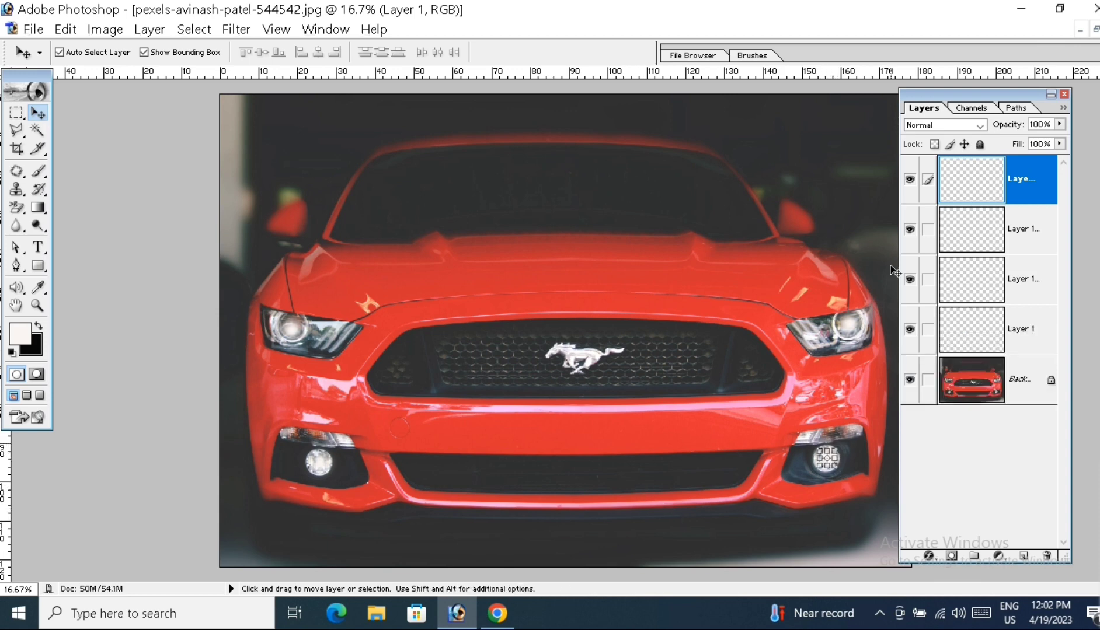
Step: Rename the four light layers 1, 2, 3 and 4, from the lowest to the highest in the stack
double_click(1030, 332)
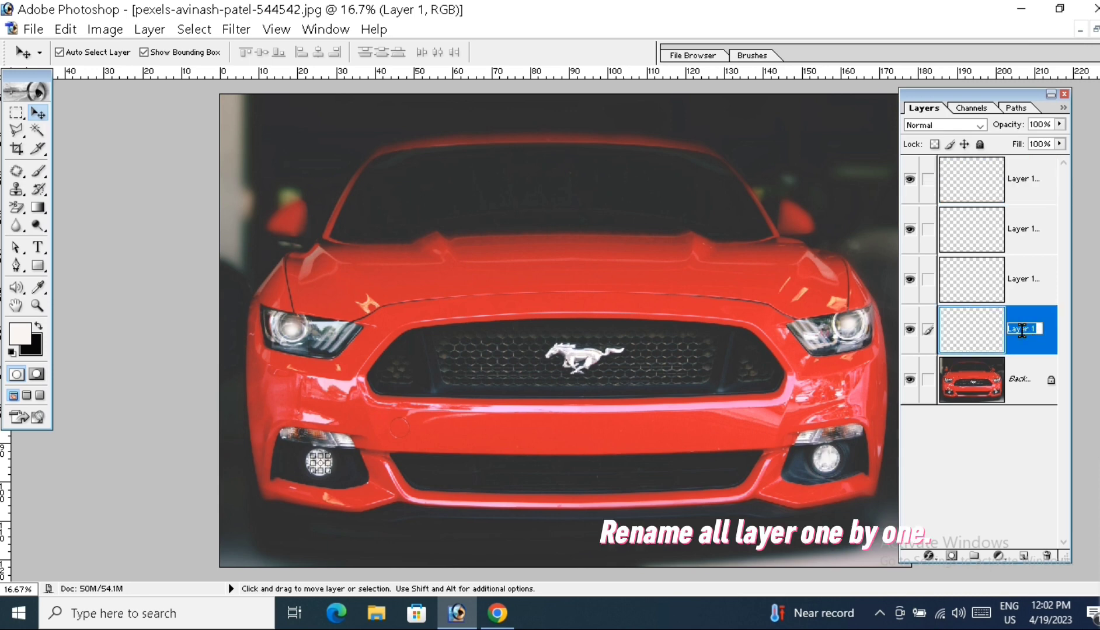
type("1")
double_click(1029, 280)
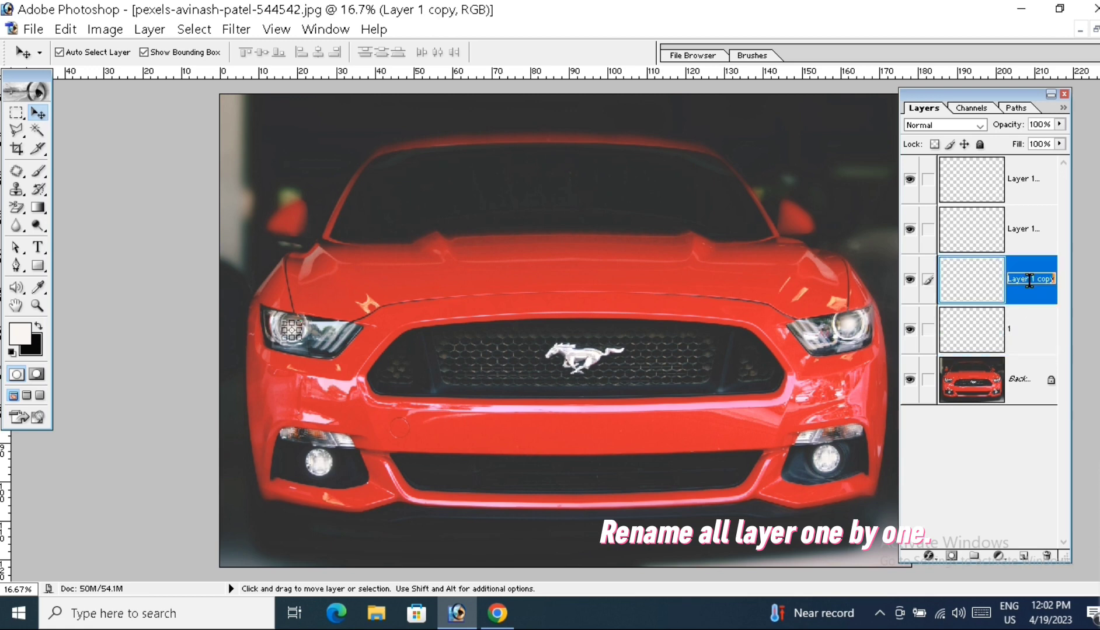
type("2")
double_click(1022, 228)
type("3")
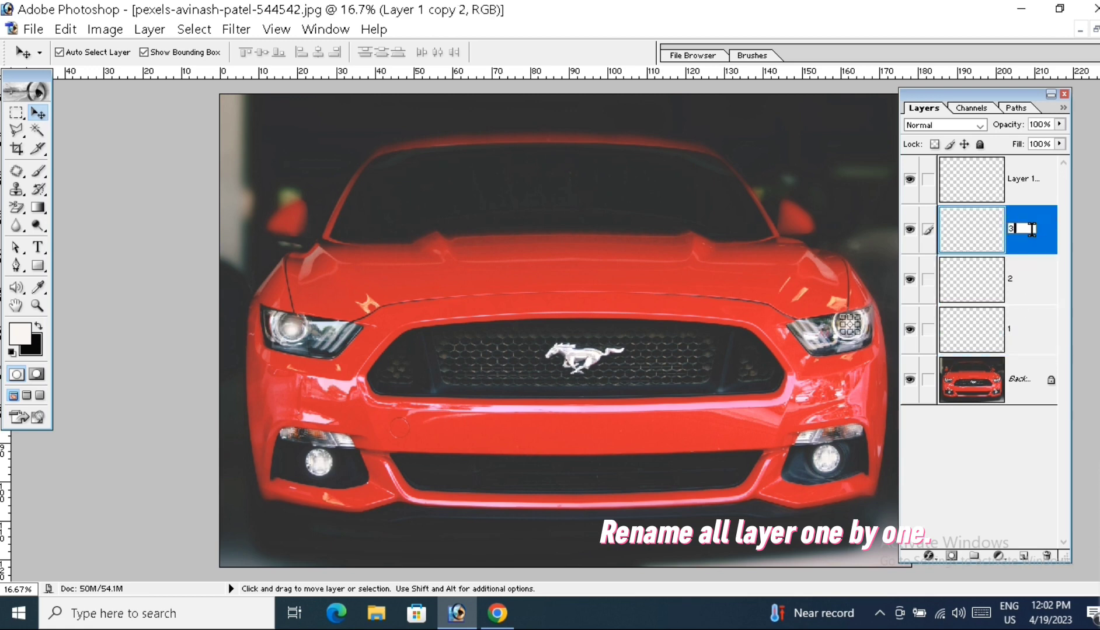
double_click(1022, 180)
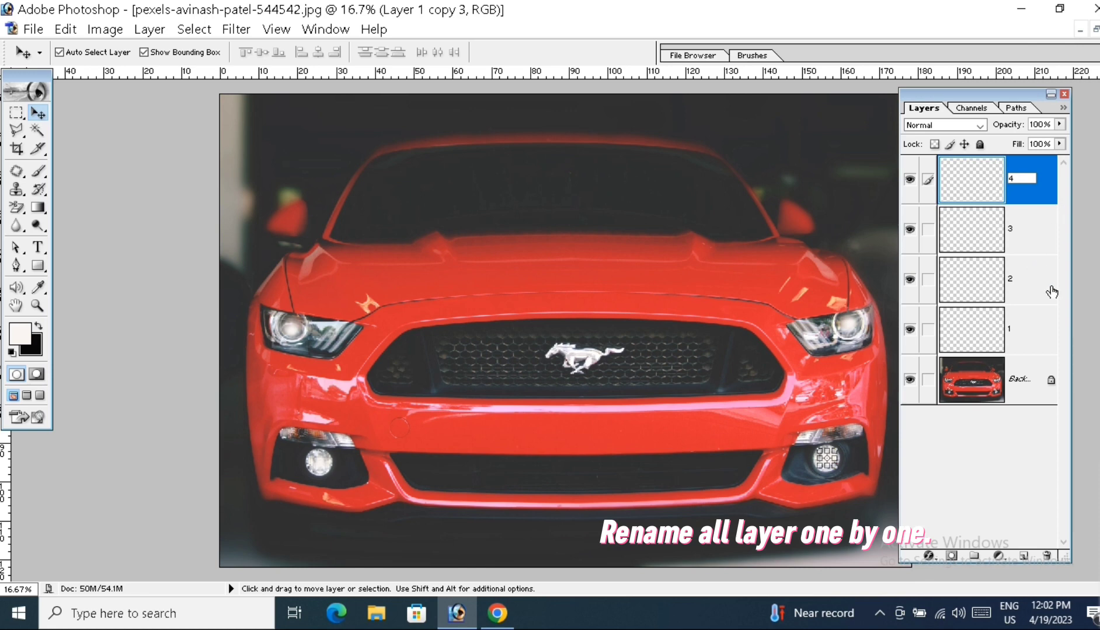
type("4")
left_click(1023, 321)
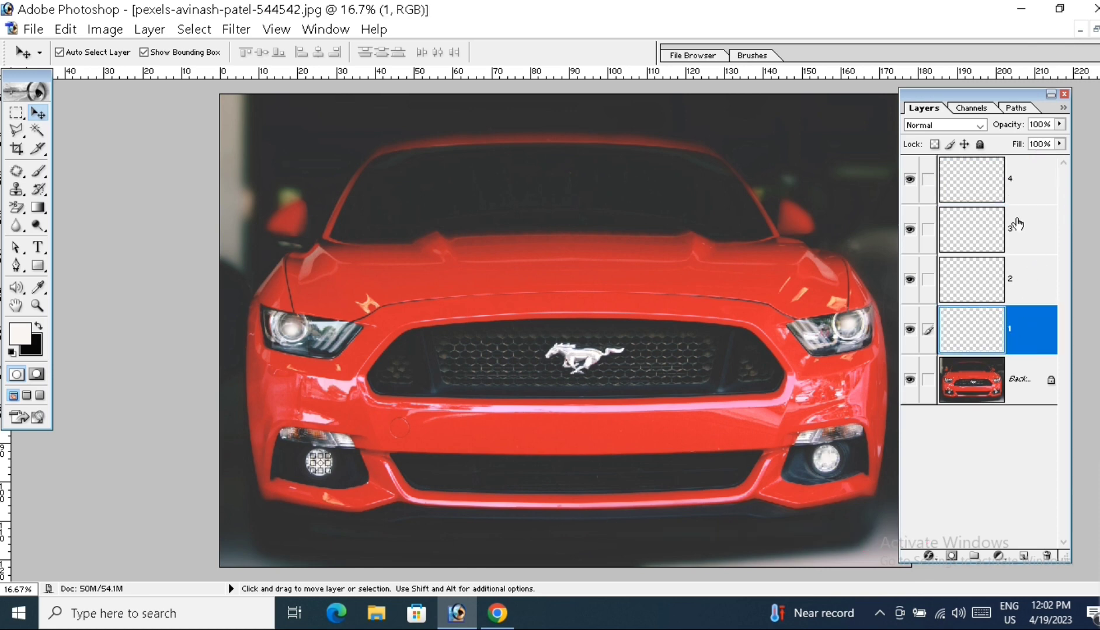
Step: Merge layers 4, 3 and 2 down into layer 1 and set the merged layer's blend mode to Linear Dodge
left_click(981, 193)
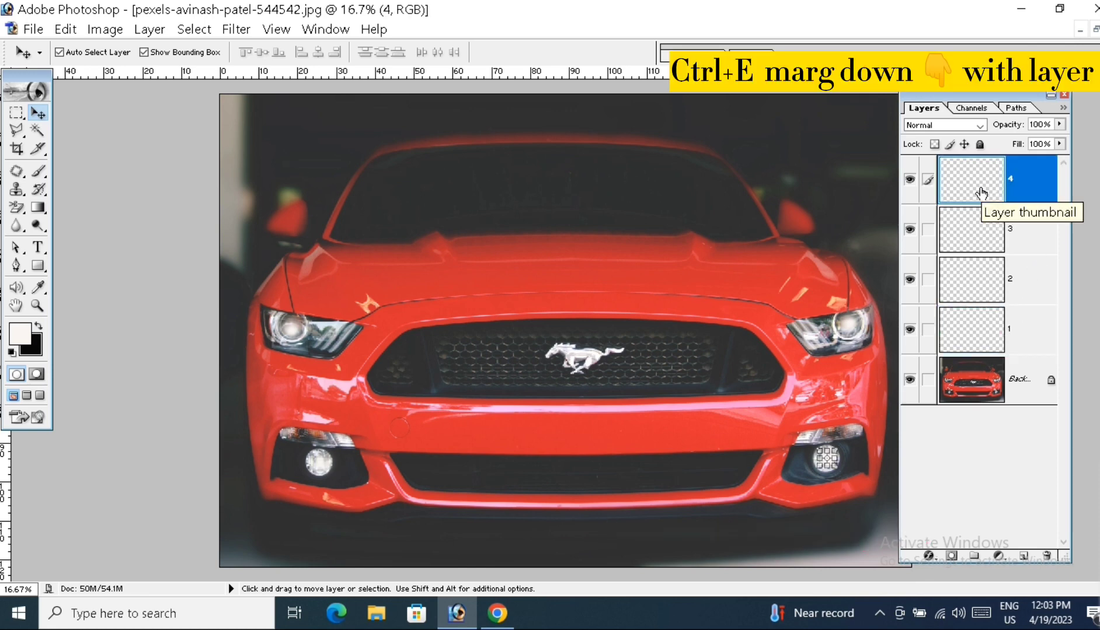
key("ctrl+e")
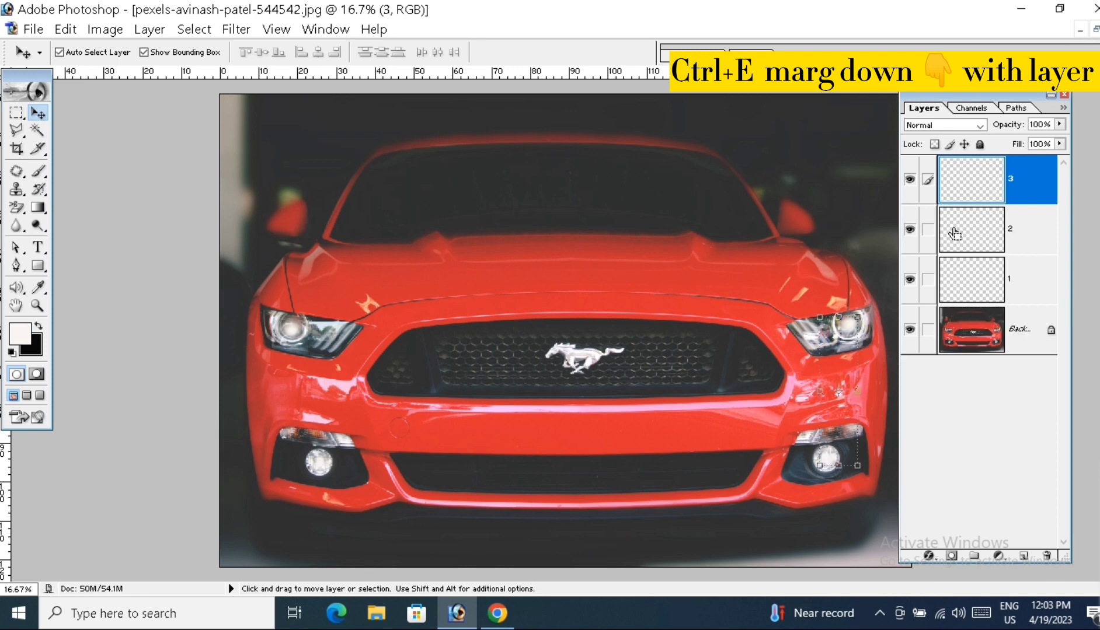
key("ctrl+e")
key("ctrl+e")
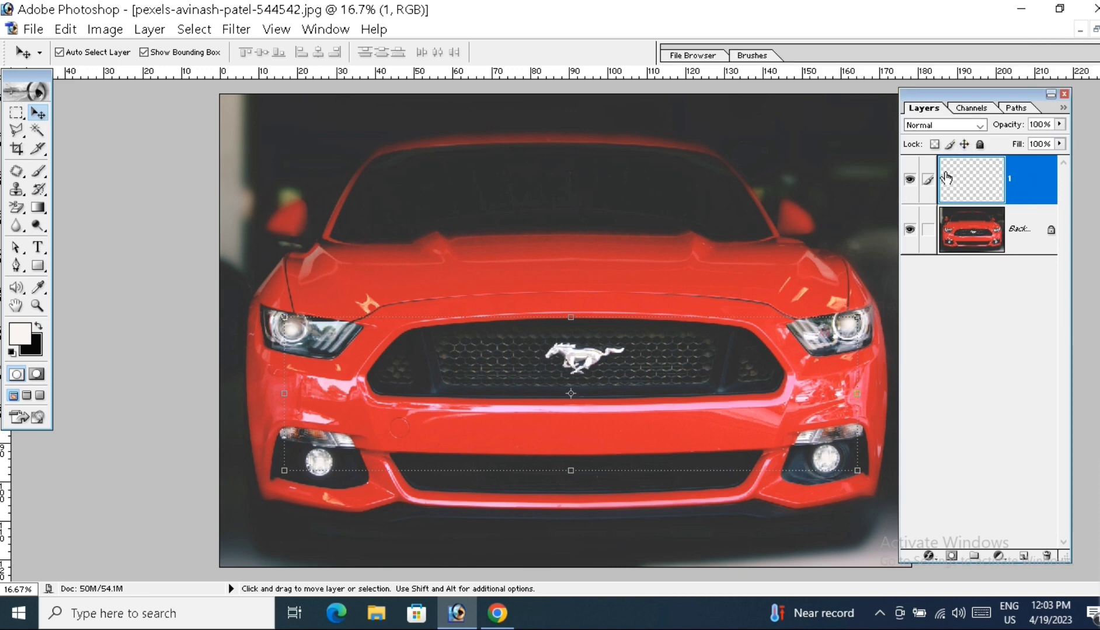
left_click(979, 126)
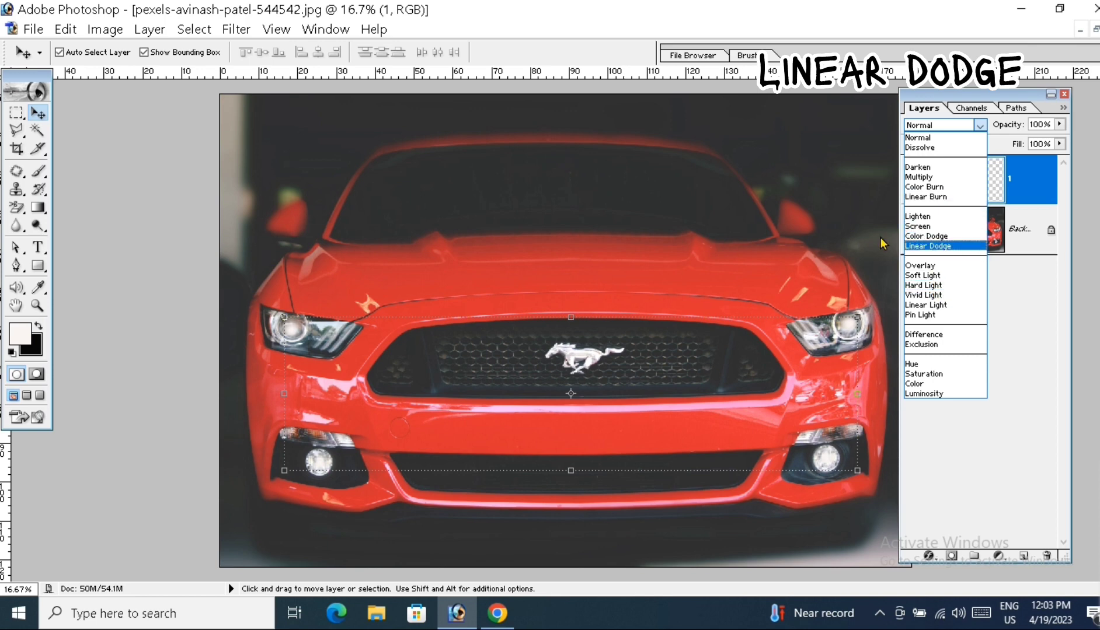
left_click(946, 248)
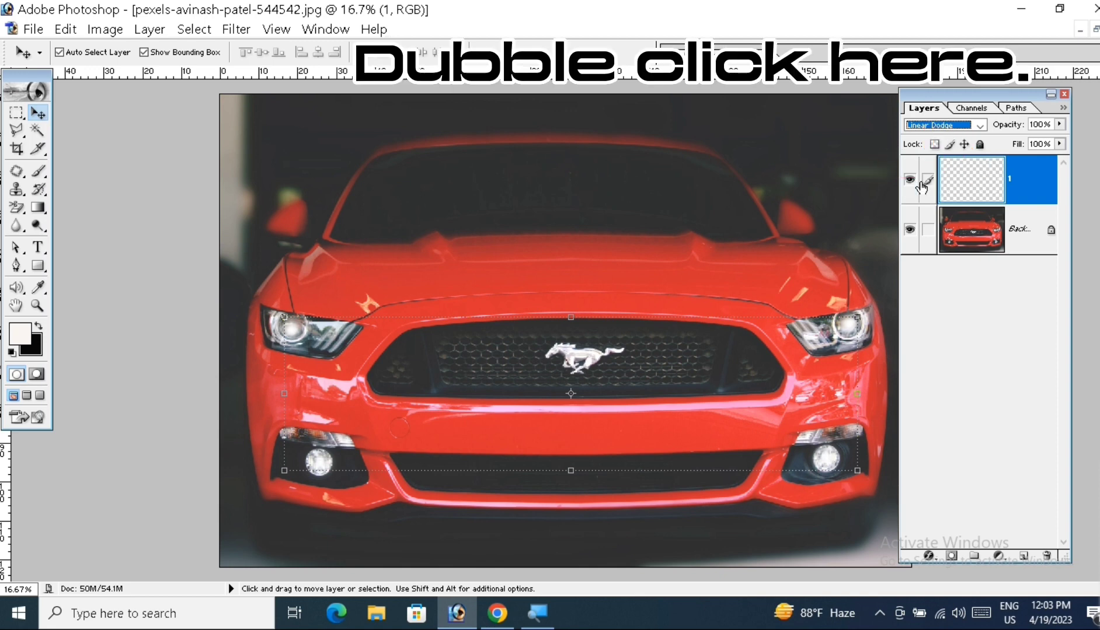
Step: Turn off Transparency Shapes Layer in the blending options of layer 1, moving the dialog clear of the headlights
double_click(921, 186)
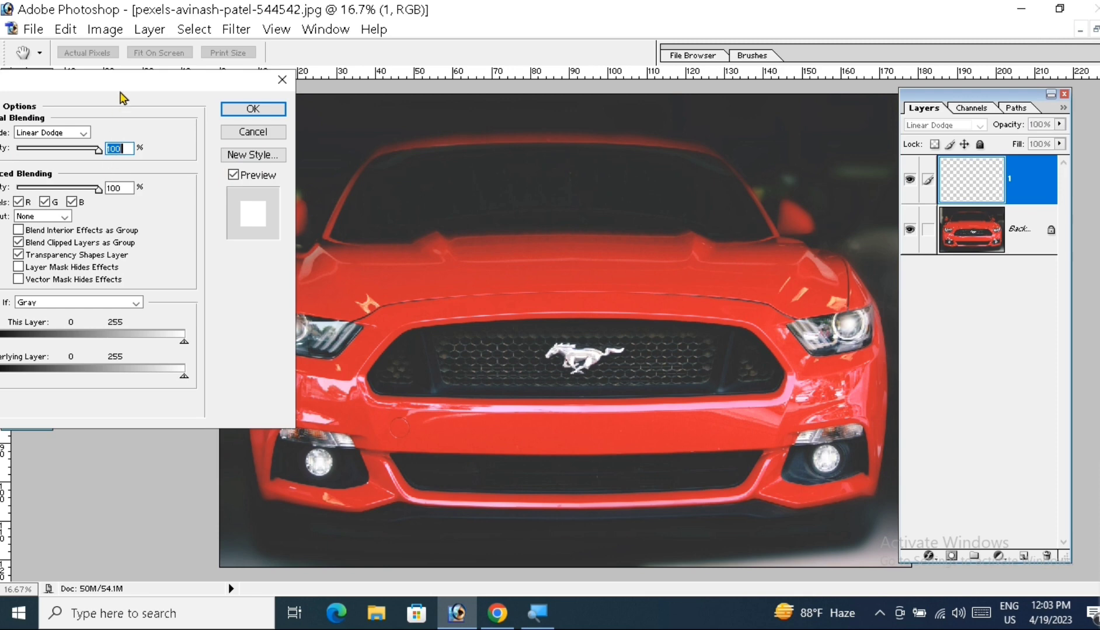
left_click_drag(123, 90, 789, 55)
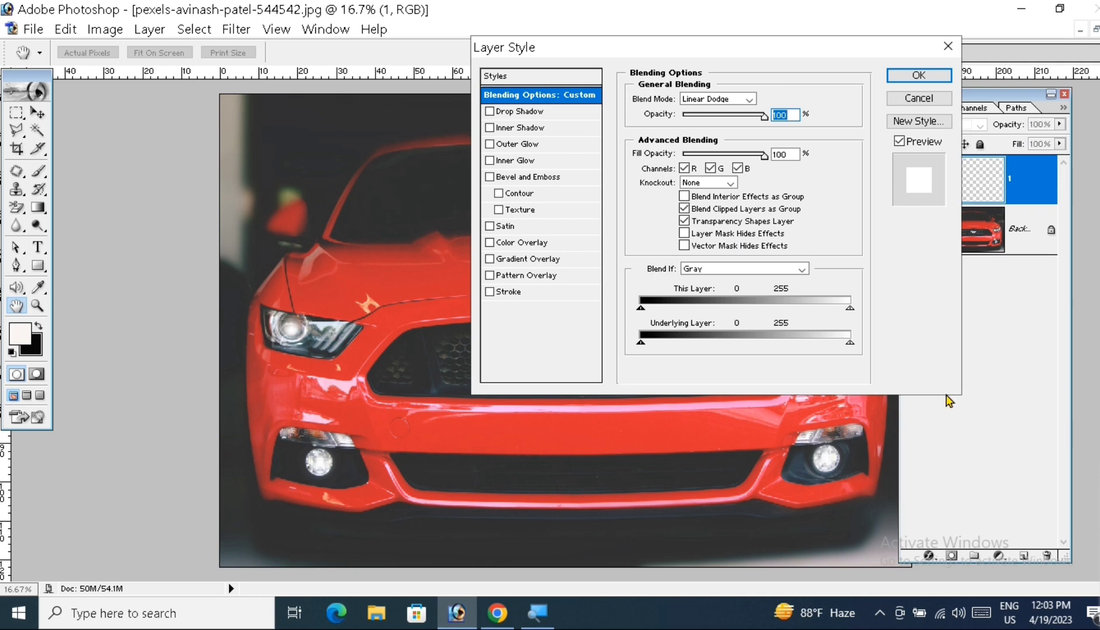
left_click_drag(803, 54, 815, 382)
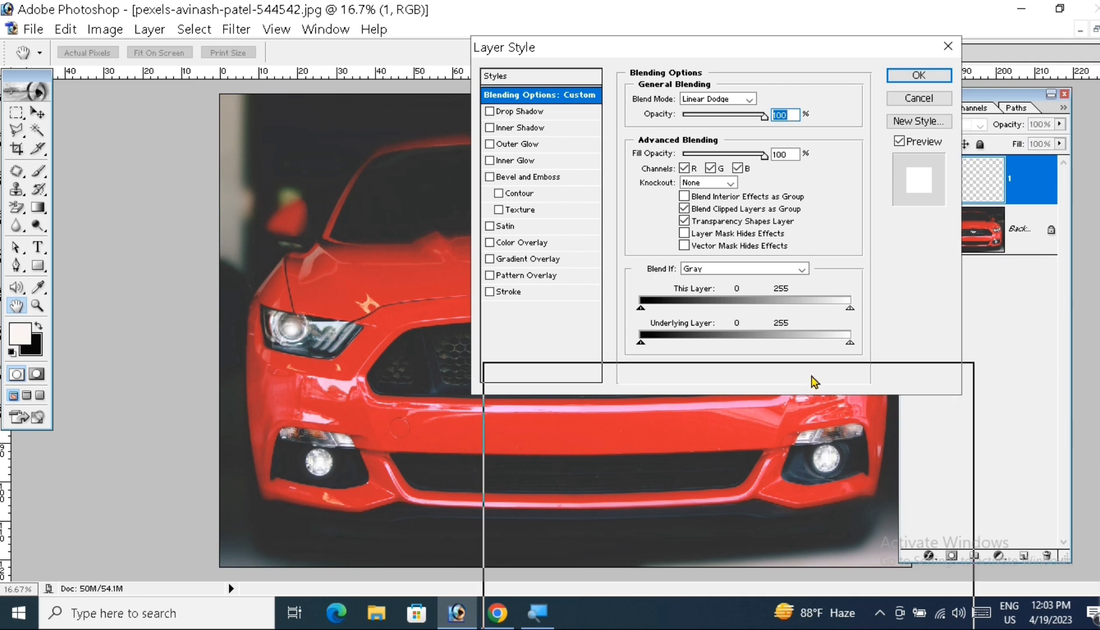
left_click_drag(811, 376, 812, 377)
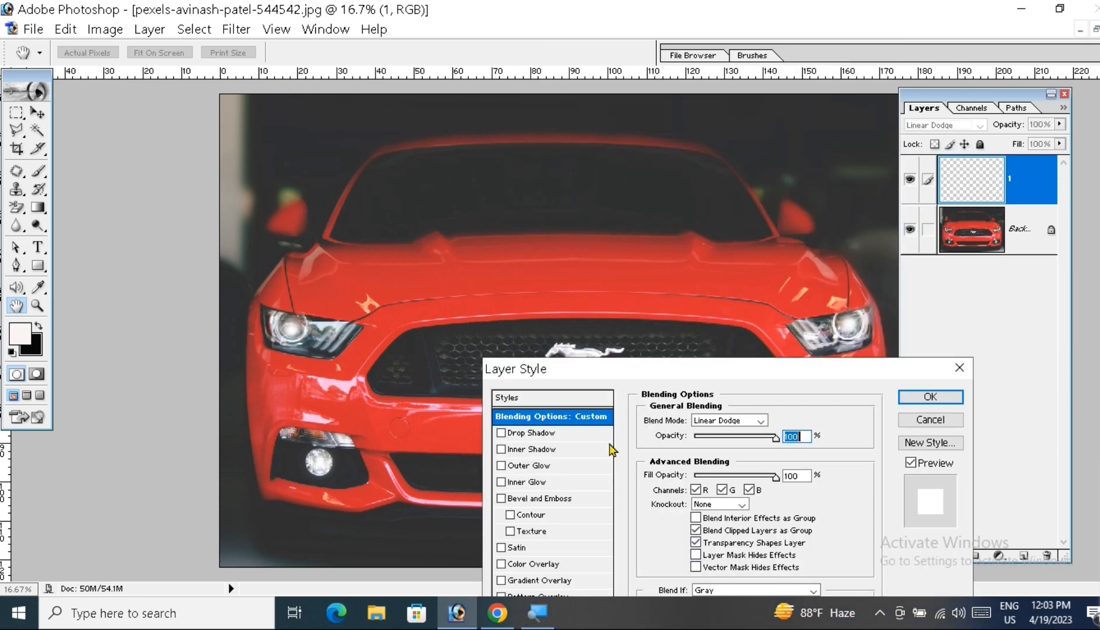
left_click(696, 543)
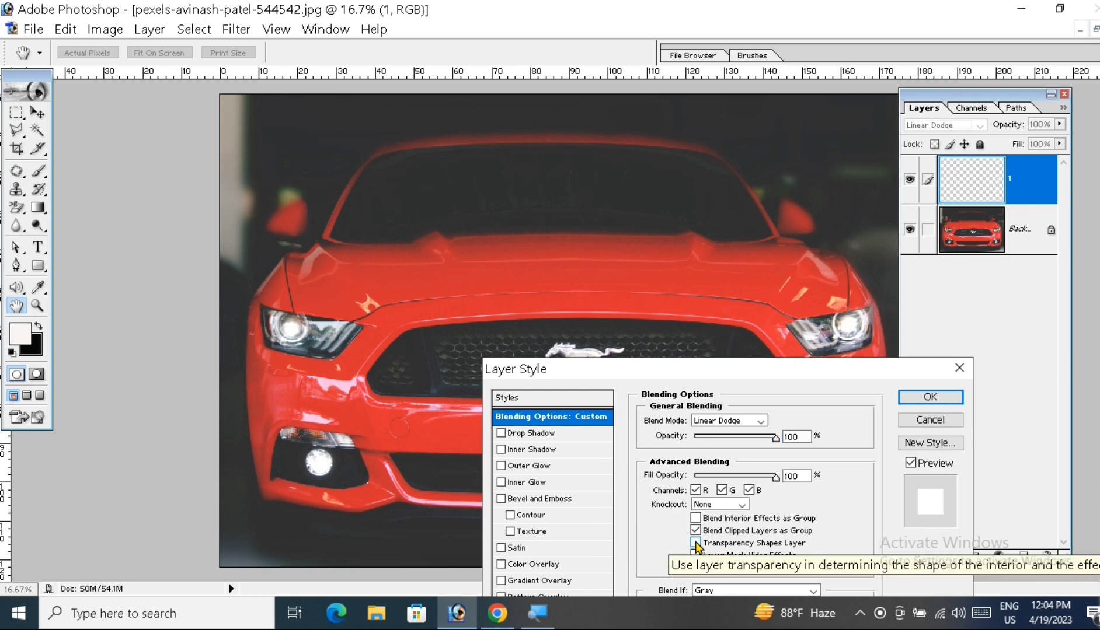
left_click(696, 543)
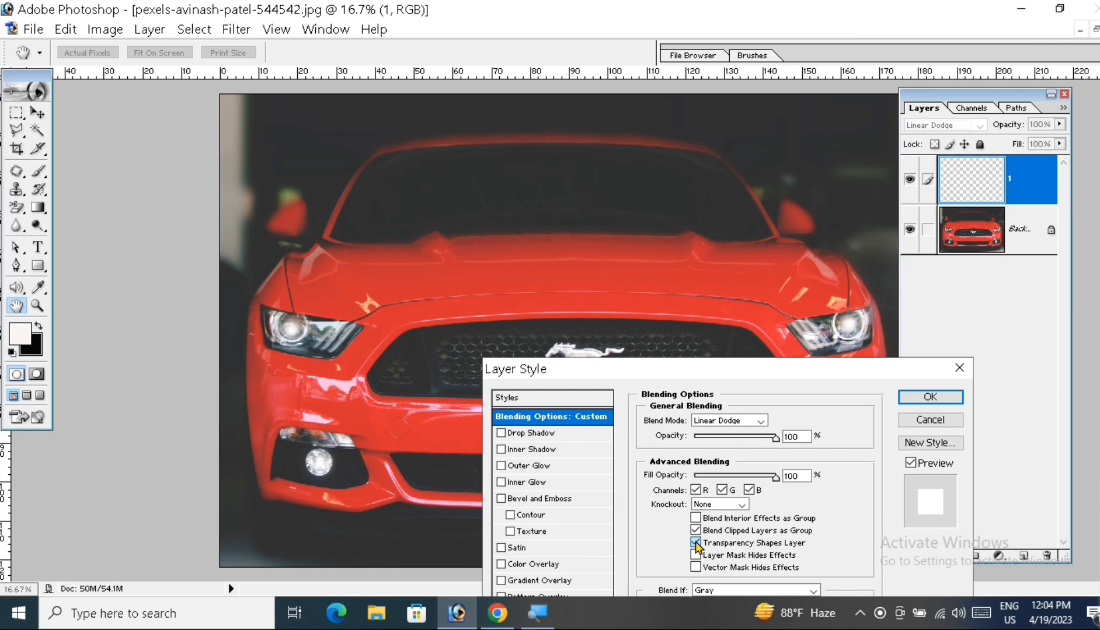
left_click(696, 543)
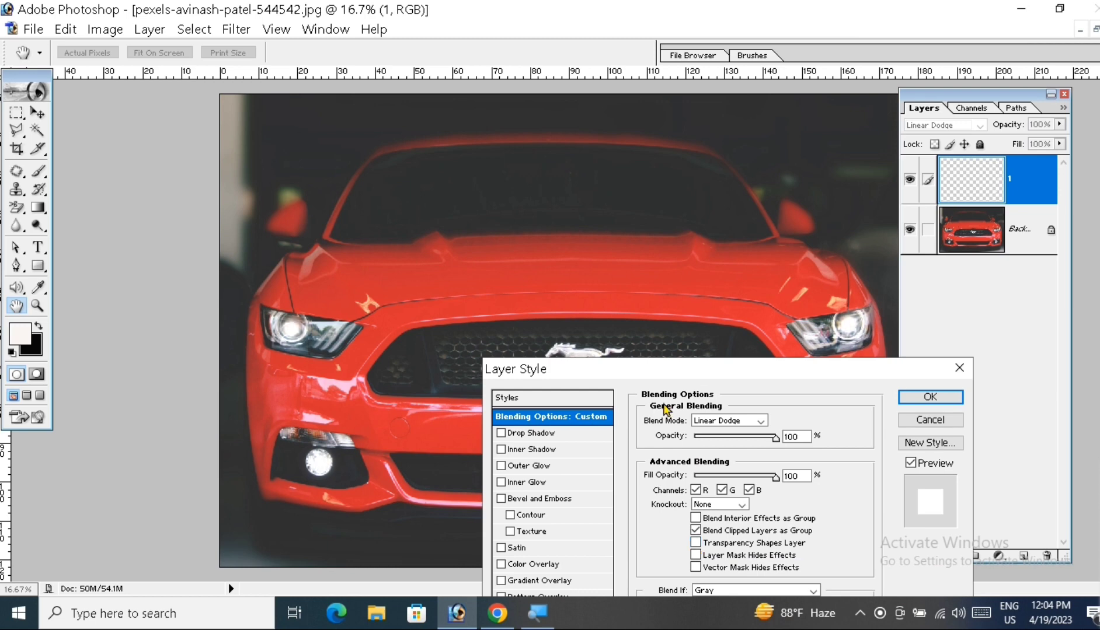
Step: Try different light colors by switching the layer's R, G and B channels off and on, ending with all three enabled
left_click(696, 491)
left_click(696, 490)
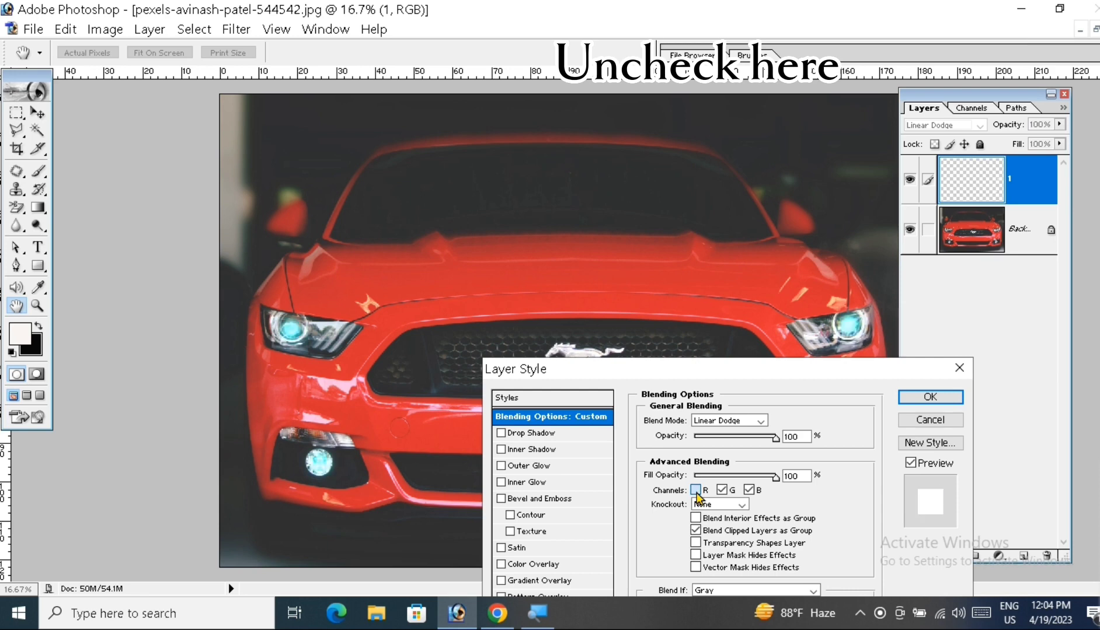
left_click(722, 494)
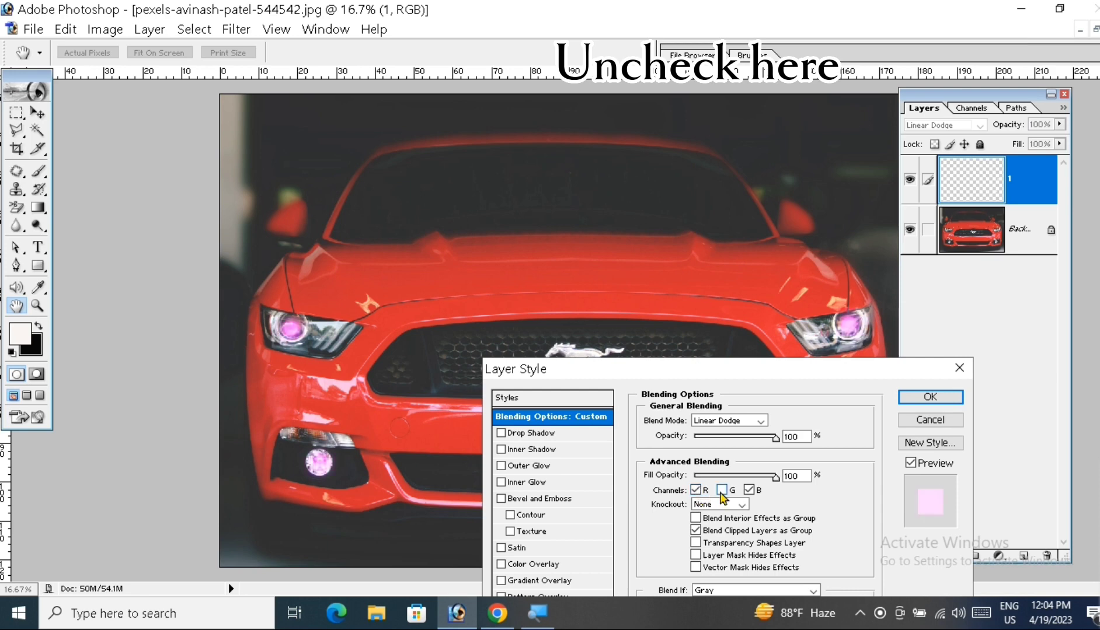
left_click(722, 494)
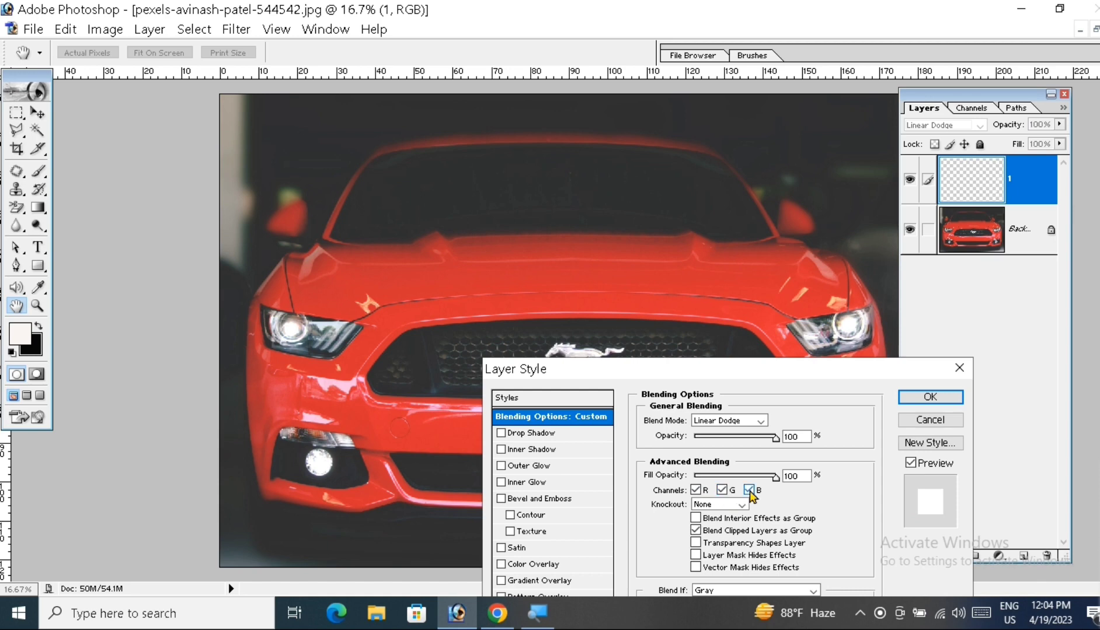
left_click(749, 491)
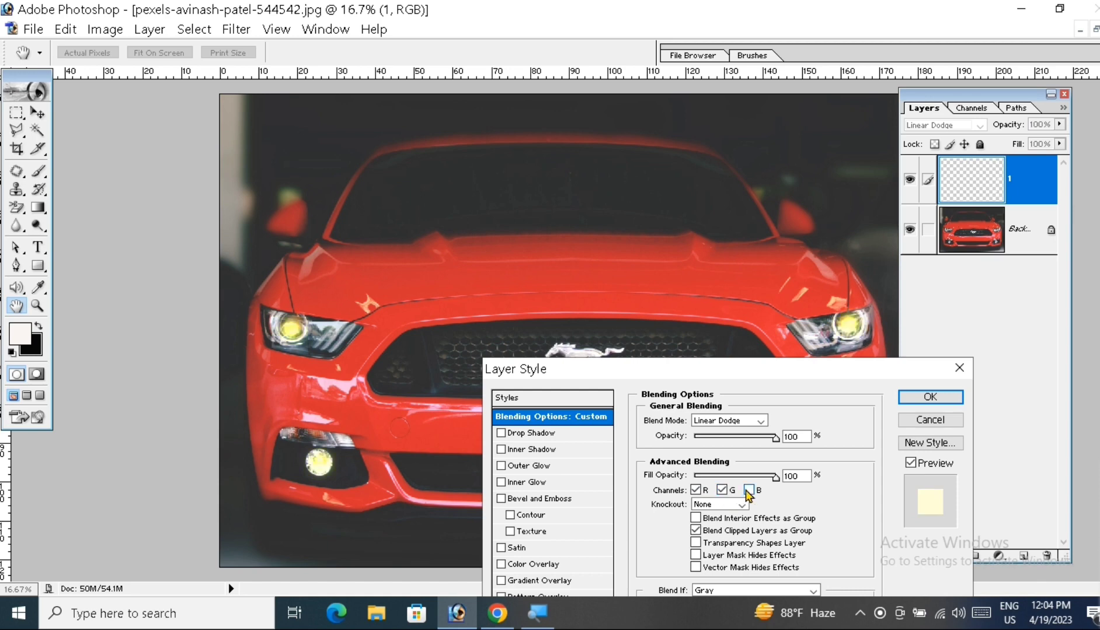
left_click(749, 490)
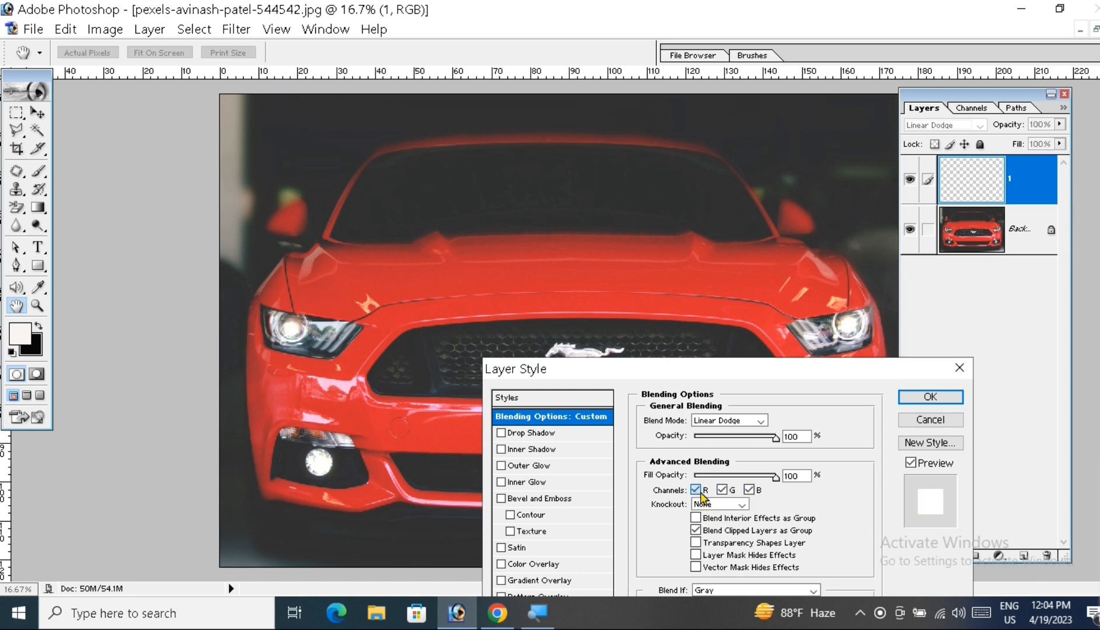
left_click(700, 494)
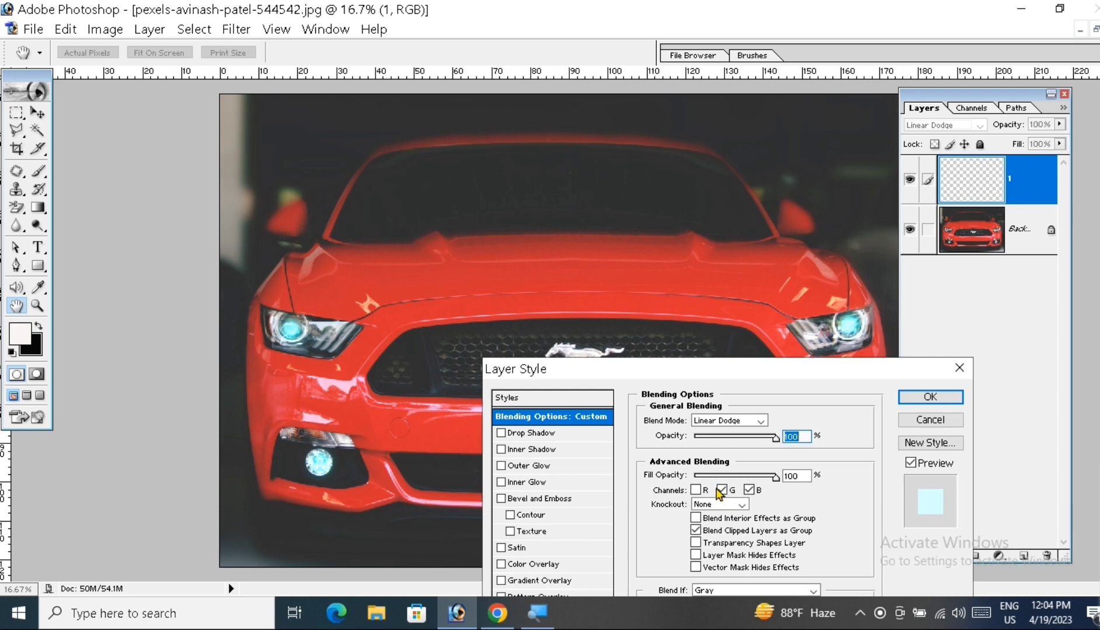
left_click(720, 492)
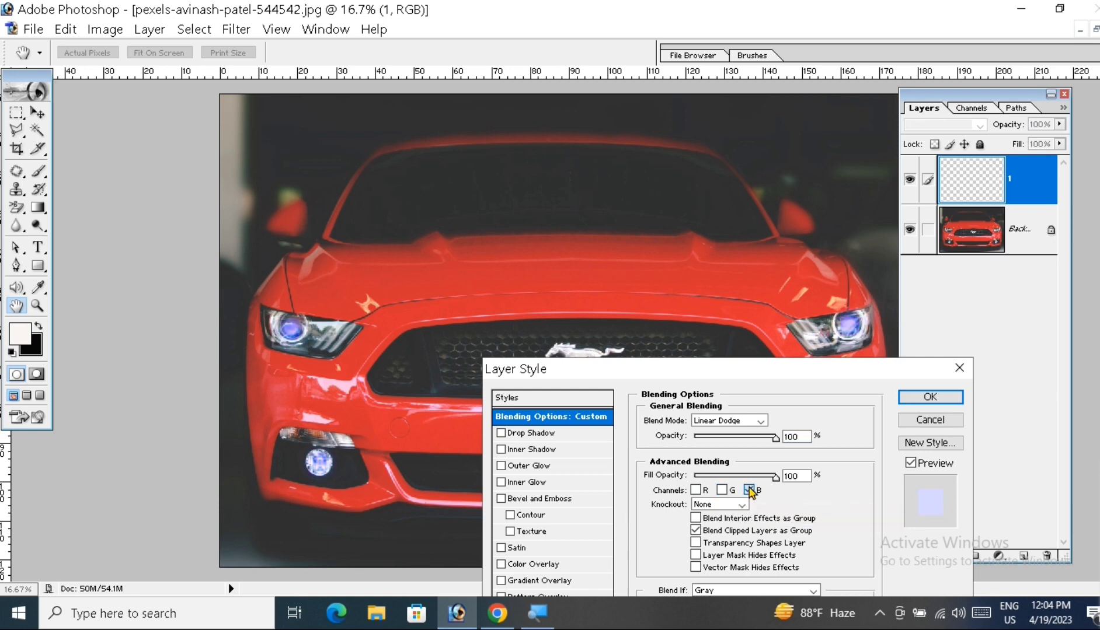
left_click(749, 490)
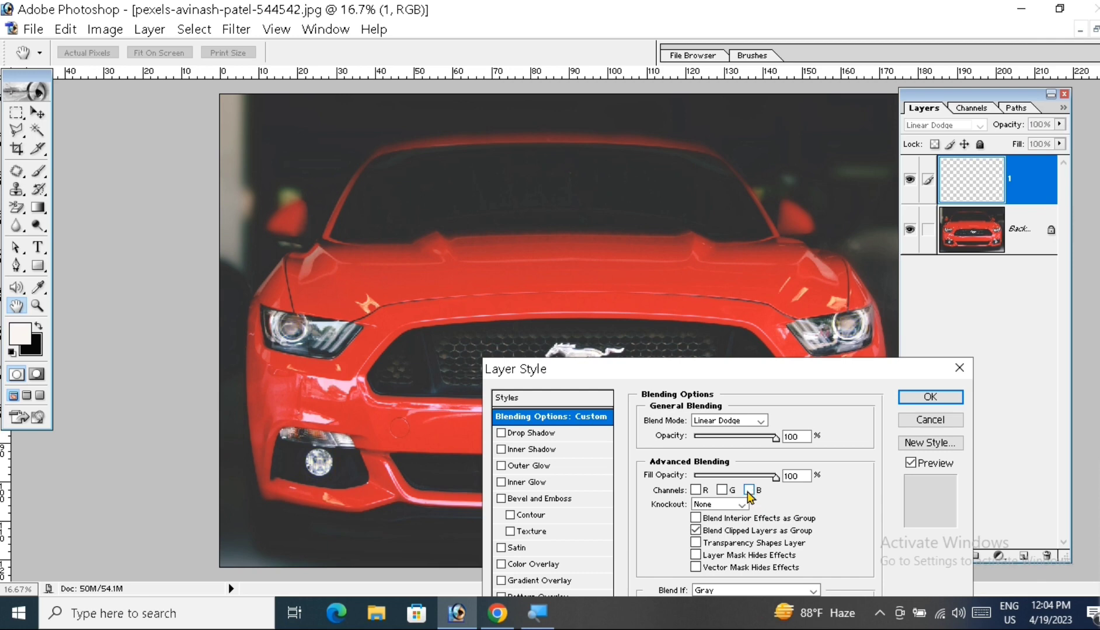
left_click(721, 490)
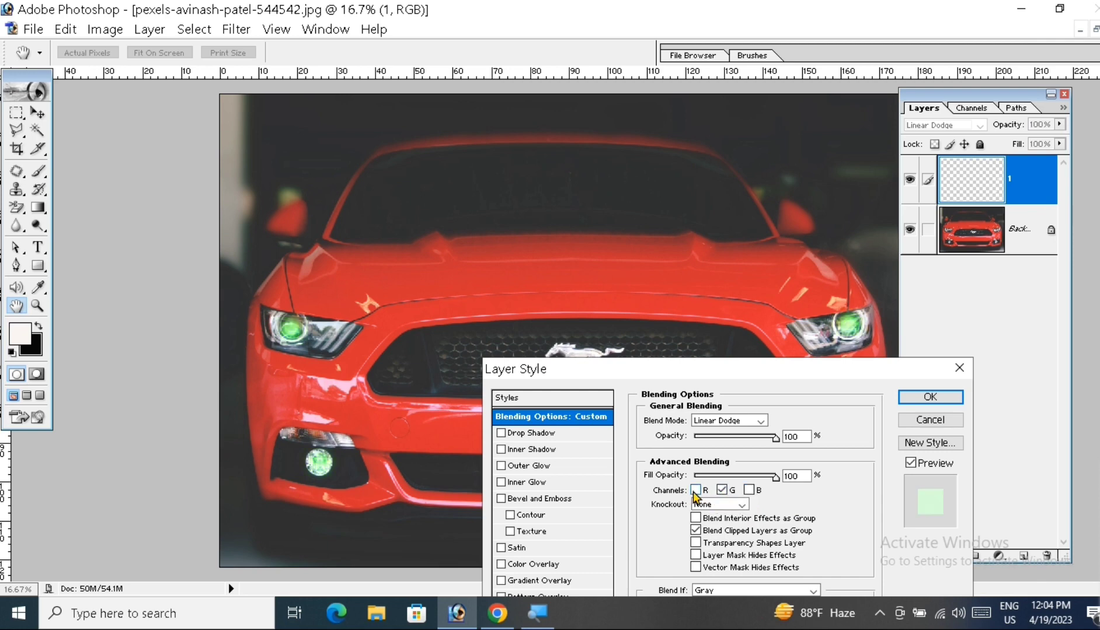
left_click(694, 491)
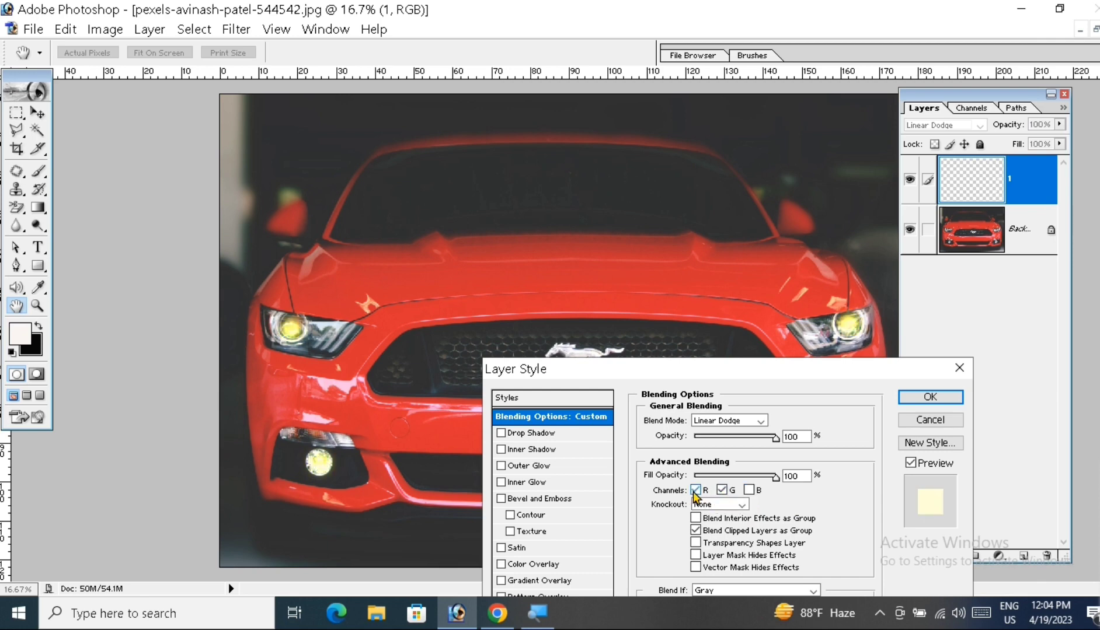
left_click(749, 490)
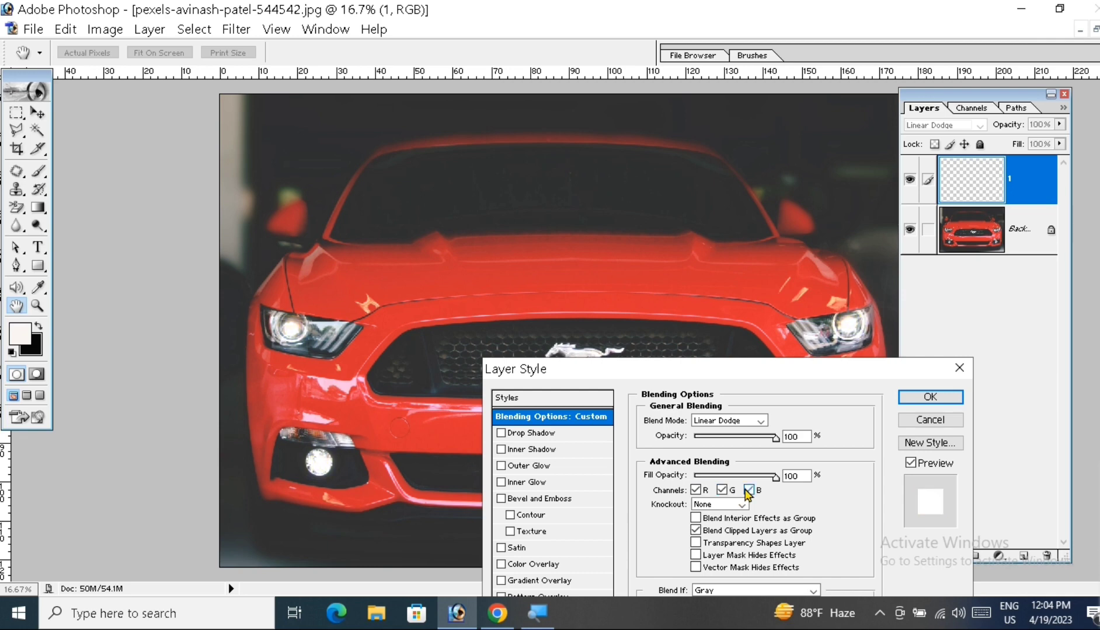
Step: Apply the layer style settings and hide and show layer 1 to compare the car with and without the glow
left_click(929, 398)
key("v")
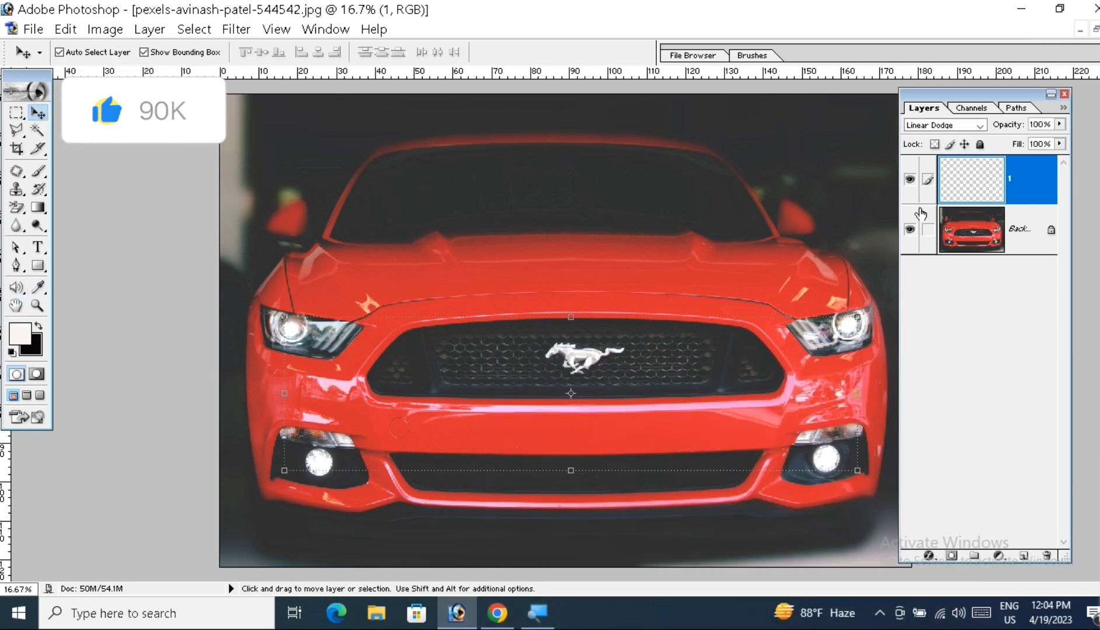
left_click(909, 181)
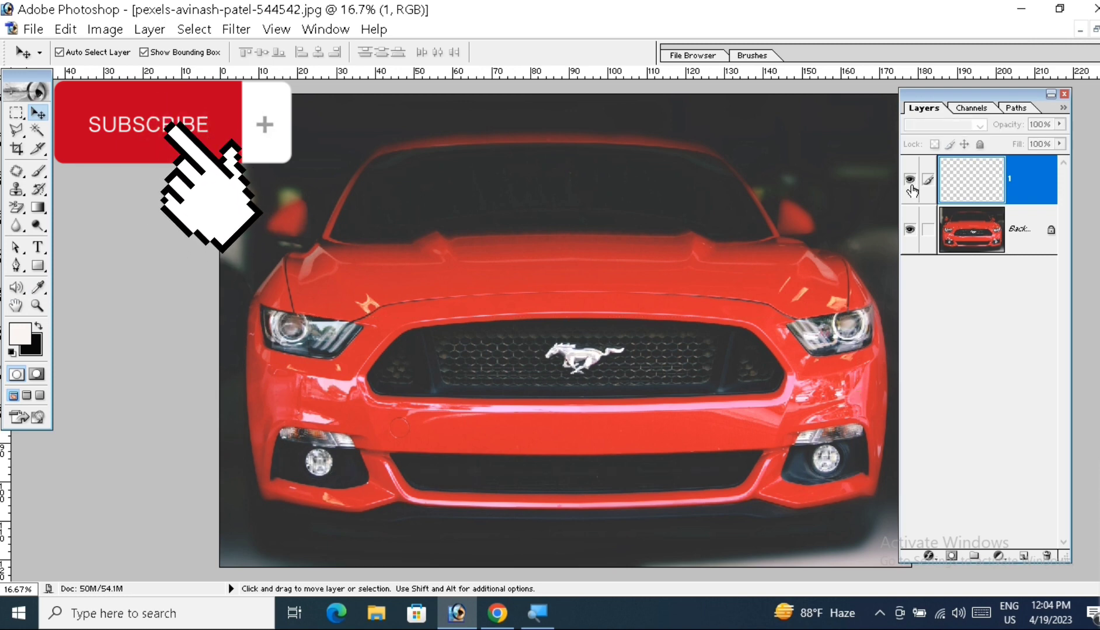
left_click(910, 186)
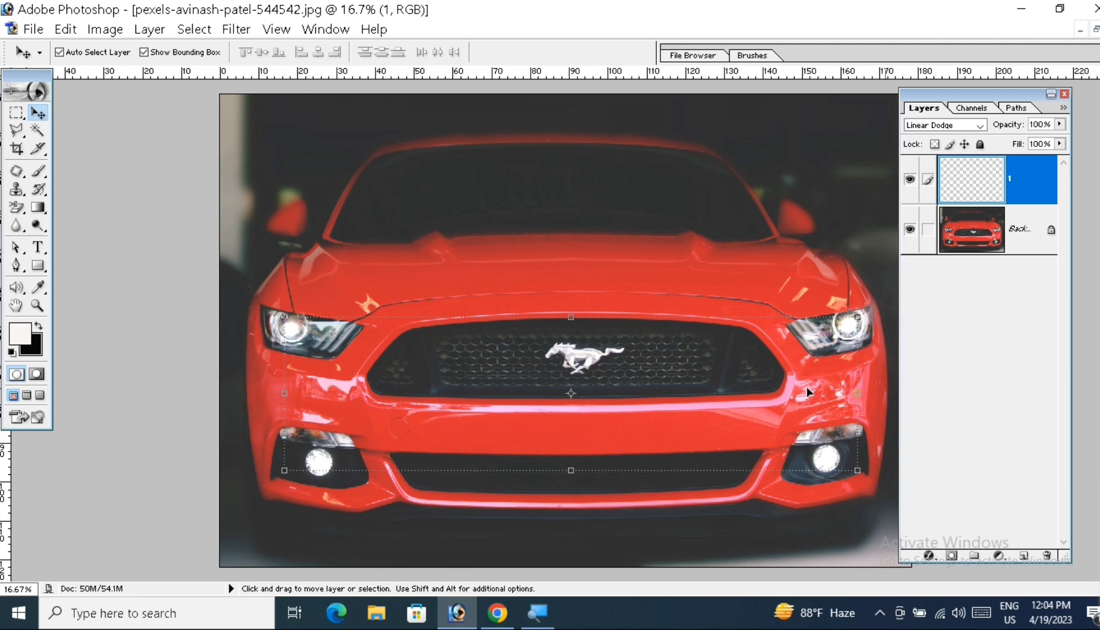
mouse_move(497, 613)
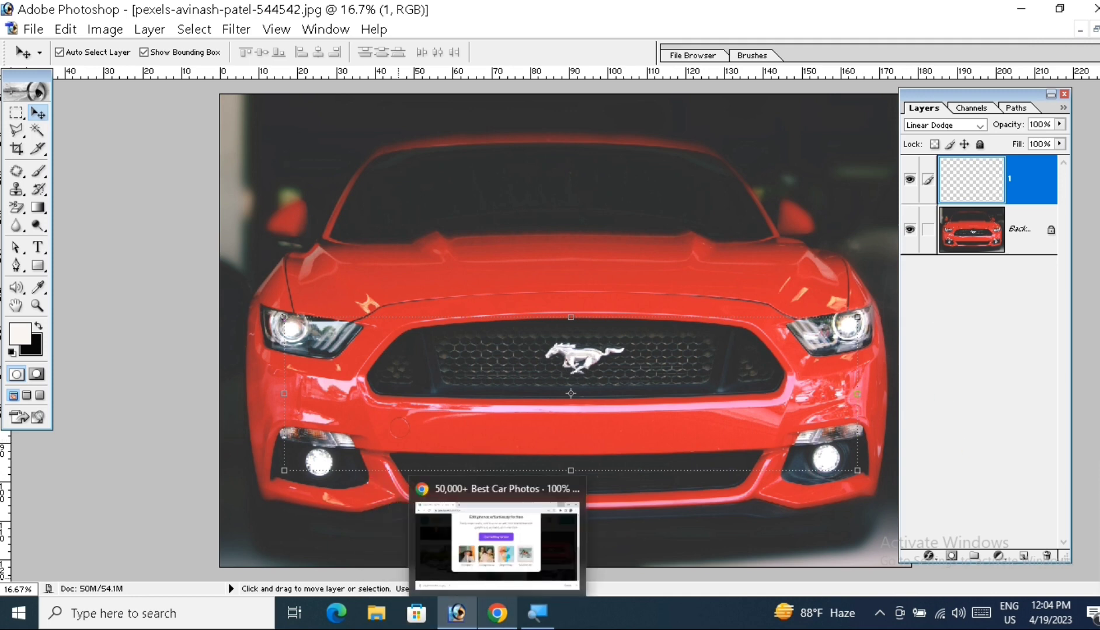